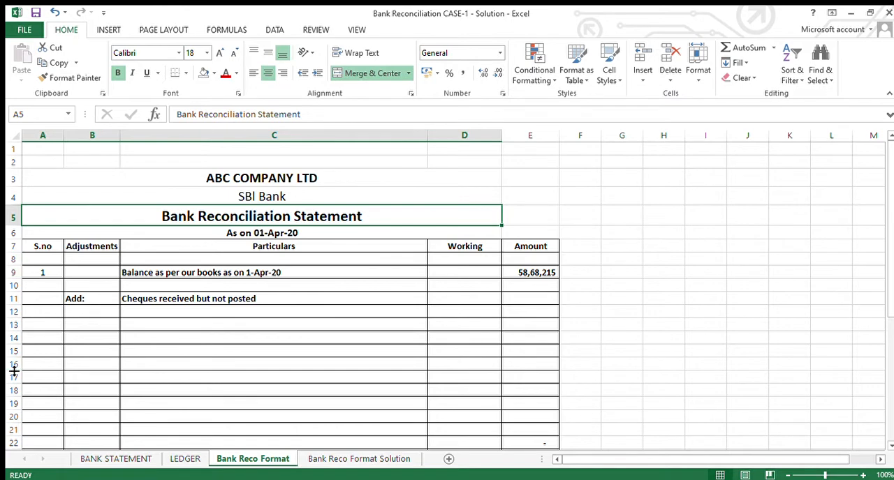
- Compare the opening and closing balances on the BANK STATEMENT and LEDGER sheets
{"action": "key", "text": "ctrl+Page_Up"}
{"action": "key", "text": "ctrl+Page_Up"}
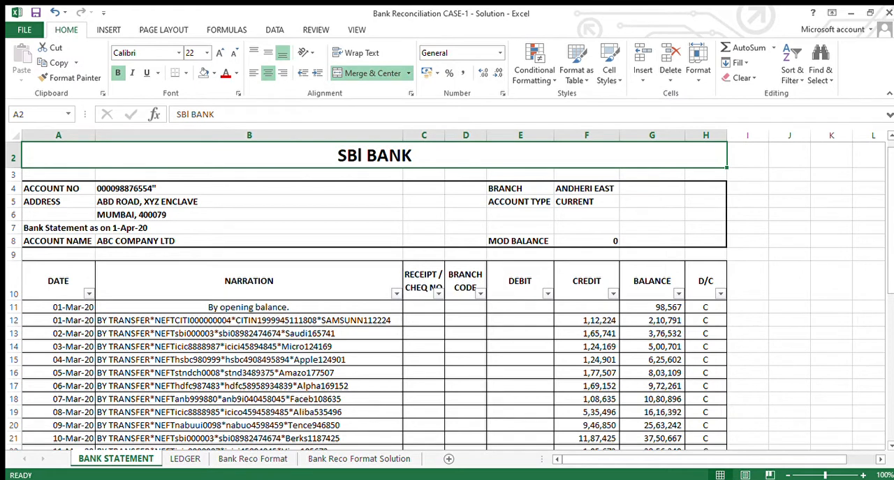
{"action": "left_click", "coordinate": [667, 312]}
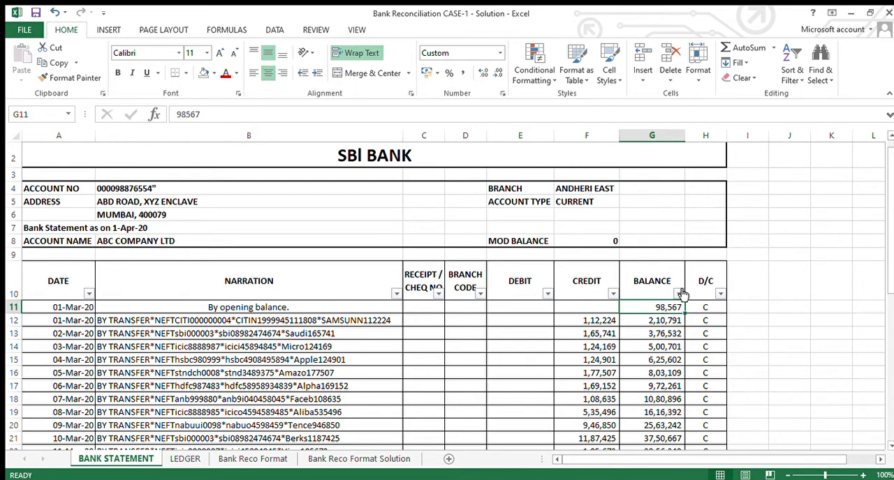
{"action": "key", "text": "ctrl+Page_Down"}
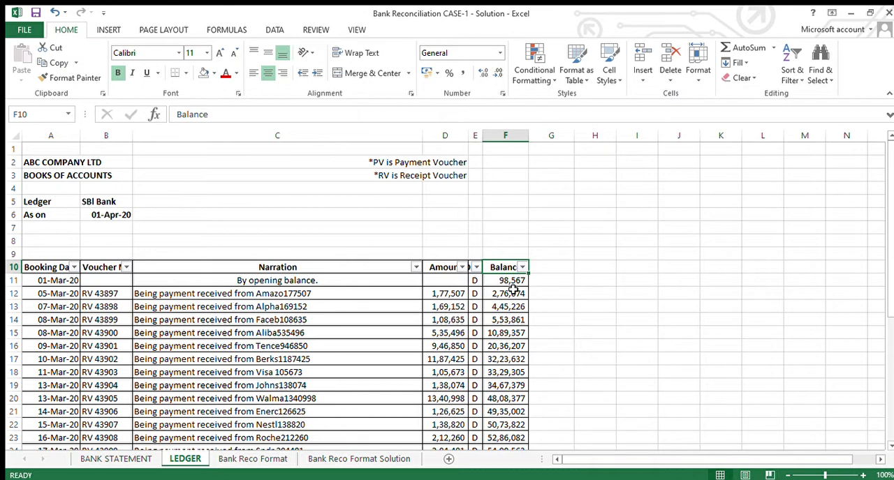
{"action": "key", "text": "ctrl+Down"}
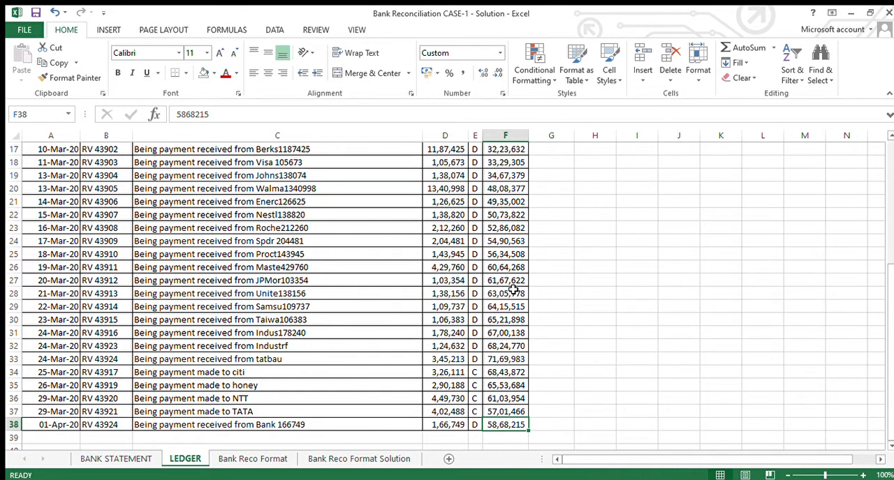
{"action": "key", "text": "ctrl+Page_Up"}
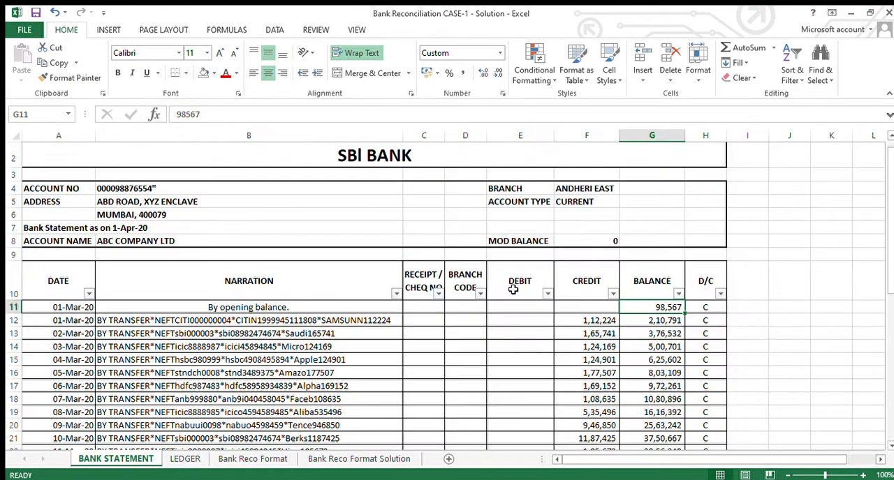
{"action": "key", "text": "ctrl+Down"}
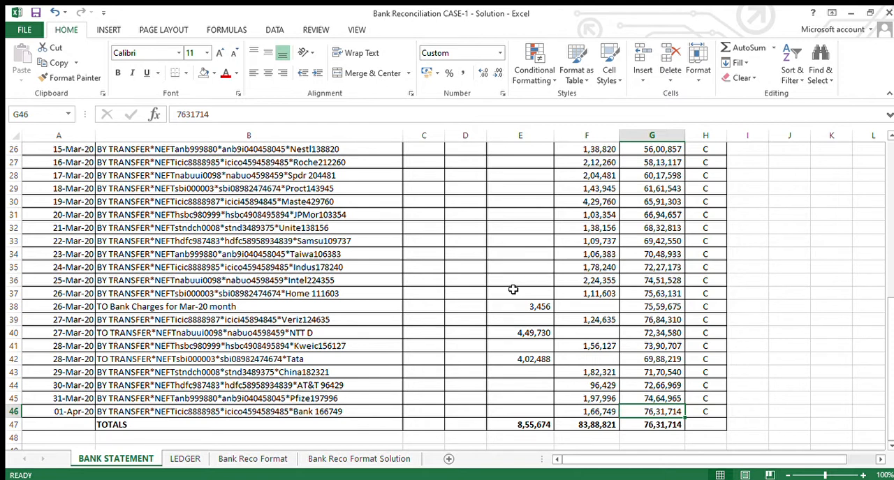
- Examine the transaction narrations in the NARRATION column of the BANK STATEMENT sheet
{"action": "key", "text": "ctrl+Up"}
{"action": "key", "text": "Right"}
{"action": "key", "text": "Left"}
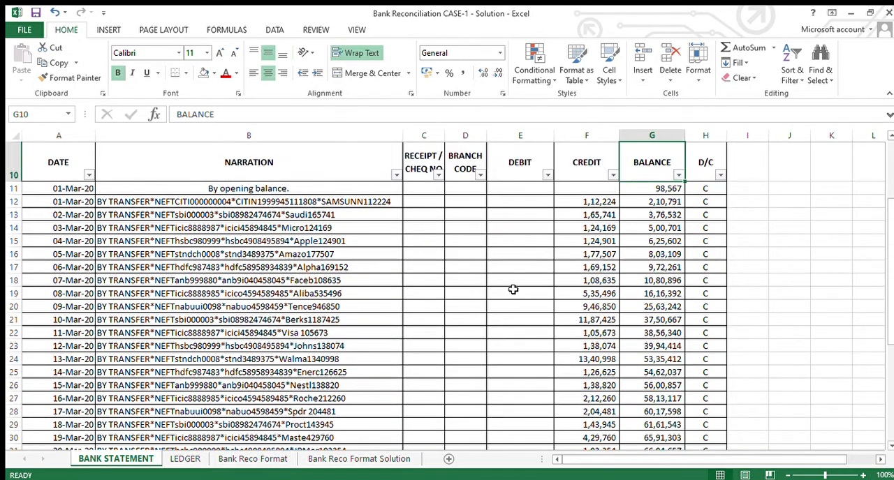
{"action": "key", "text": "Left"}
{"action": "key", "text": "Left"}
{"action": "key", "text": "Left"}
{"action": "key", "text": "Left"}
{"action": "key", "text": "Left"}
{"action": "key", "text": "Down"}
{"action": "key", "text": "Down"}
{"action": "key", "text": "Down"}
{"action": "key", "text": "Down"}
{"action": "key", "text": "Down"}
{"action": "key", "text": "Down"}
{"action": "key", "text": "Down"}
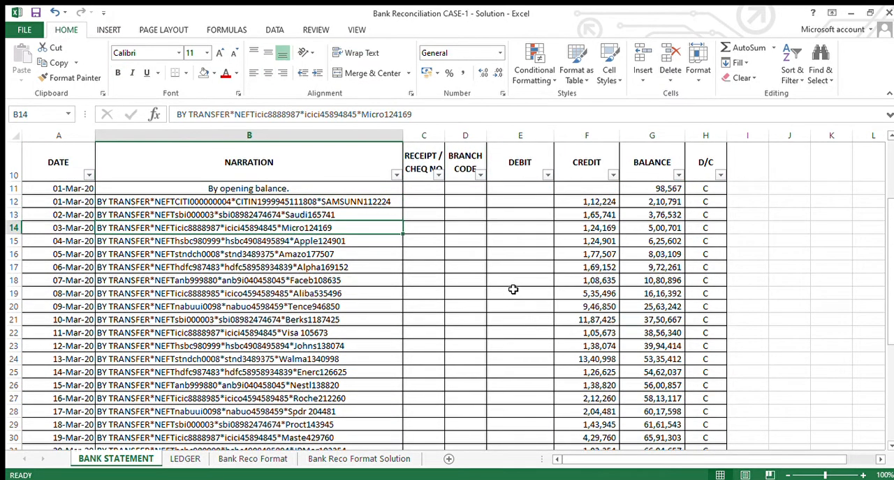
{"action": "key", "text": "Down"}
{"action": "key", "text": "Down"}
{"action": "key", "text": "Down"}
{"action": "key", "text": "Down"}
{"action": "key", "text": "Down"}
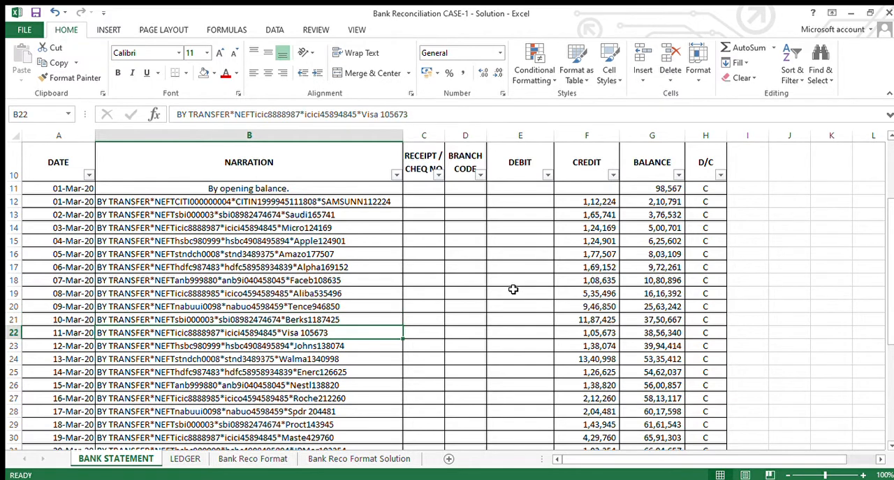
- Examine the LEDGER sheet's entries from the last rows up to the first payment received on 05-Mar-20
{"action": "key", "text": "ctrl+Page_Down"}
{"action": "key", "text": "Up"}
{"action": "key", "text": "Up"}
{"action": "key", "text": "Up"}
{"action": "key", "text": "Up"}
{"action": "key", "text": "Up"}
{"action": "key", "text": "Up"}
{"action": "key", "text": "Up"}
{"action": "key", "text": "Up"}
{"action": "key", "text": "Up"}
{"action": "key", "text": "Up"}
{"action": "key", "text": "Up"}
{"action": "key", "text": "Up"}
{"action": "key", "text": "Up"}
{"action": "key", "text": "Up"}
{"action": "key", "text": "Up"}
{"action": "key", "text": "Up"}
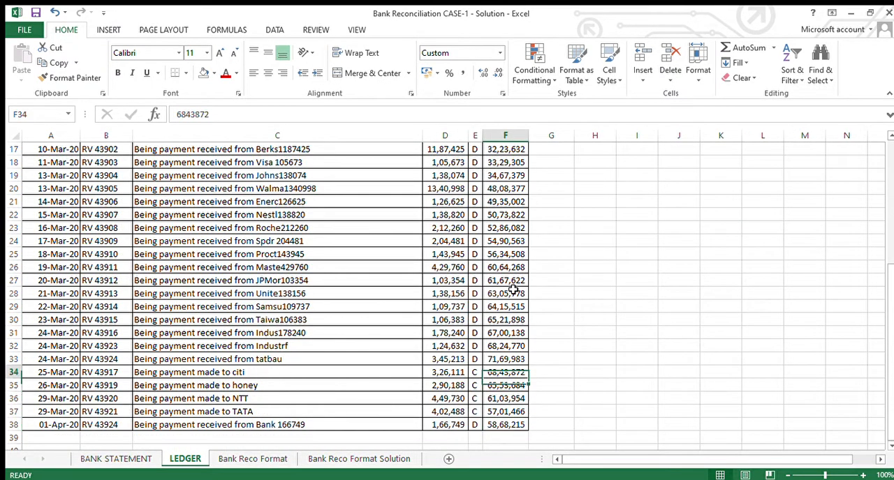
{"action": "key", "text": "Up"}
{"action": "key", "text": "Up"}
{"action": "key", "text": "Up"}
{"action": "key", "text": "Up"}
{"action": "key", "text": "Up"}
{"action": "key", "text": "Up"}
{"action": "key", "text": "Up"}
{"action": "key", "text": "Up"}
{"action": "key", "text": "Up"}
{"action": "key", "text": "Up"}
{"action": "key", "text": "Up"}
{"action": "key", "text": "Up"}
{"action": "key", "text": "Up"}
{"action": "key", "text": "Up"}
{"action": "key", "text": "Up"}
{"action": "key", "text": "Up"}
{"action": "key", "text": "Up"}
{"action": "key", "text": "Up"}
{"action": "key", "text": "Up"}
{"action": "key", "text": "Up"}
{"action": "key", "text": "Left"}
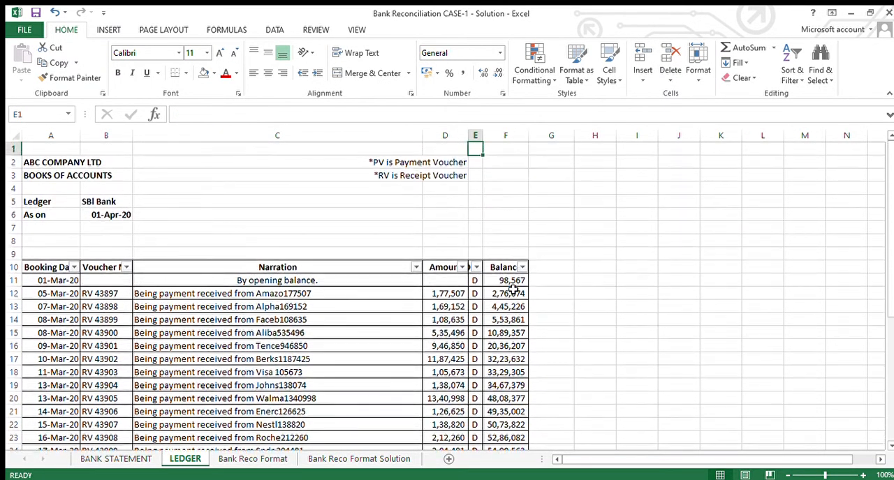
{"action": "key", "text": "Down"}
{"action": "key", "text": "Down"}
{"action": "key", "text": "Down"}
{"action": "key", "text": "Down"}
{"action": "key", "text": "Down"}
{"action": "key", "text": "Down"}
{"action": "key", "text": "Down"}
{"action": "key", "text": "Down"}
{"action": "key", "text": "Down"}
{"action": "key", "text": "Down"}
{"action": "key", "text": "Down"}
{"action": "key", "text": "Left"}
{"action": "key", "text": "Left"}
{"action": "key", "text": "Left"}
{"action": "key", "text": "Right"}
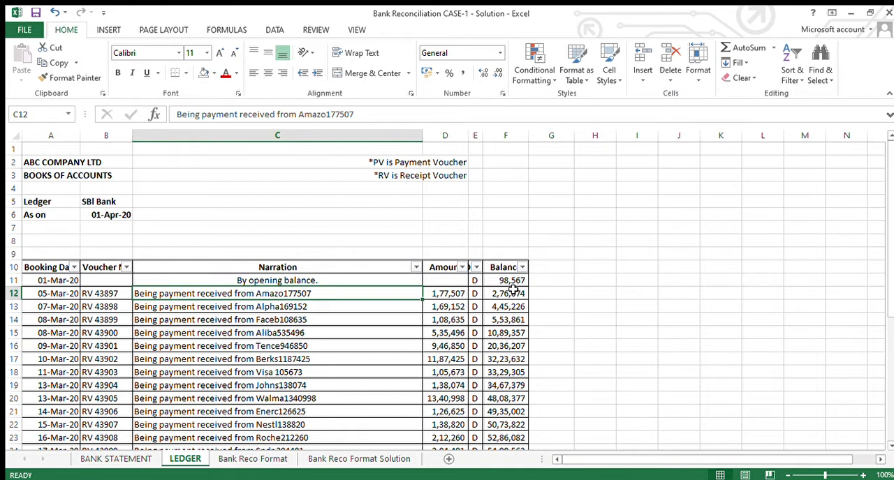
- Return to the BANK STATEMENT sheet and examine its narrations and the receipt amounts in the CREDIT column
{"action": "key", "text": "ctrl+Page_Up"}
{"action": "key", "text": "Up"}
{"action": "key", "text": "Up"}
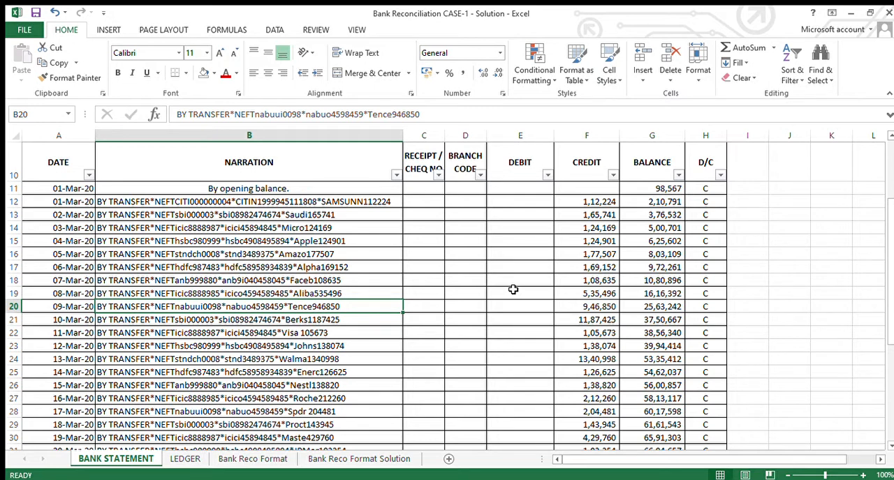
{"action": "key", "text": "Up"}
{"action": "key", "text": "Up"}
{"action": "key", "text": "Up"}
{"action": "key", "text": "Up"}
{"action": "key", "text": "Up"}
{"action": "key", "text": "Up"}
{"action": "key", "text": "Up"}
{"action": "key", "text": "Up"}
{"action": "key", "text": "Up"}
{"action": "key", "text": "Up"}
{"action": "key", "text": "Up"}
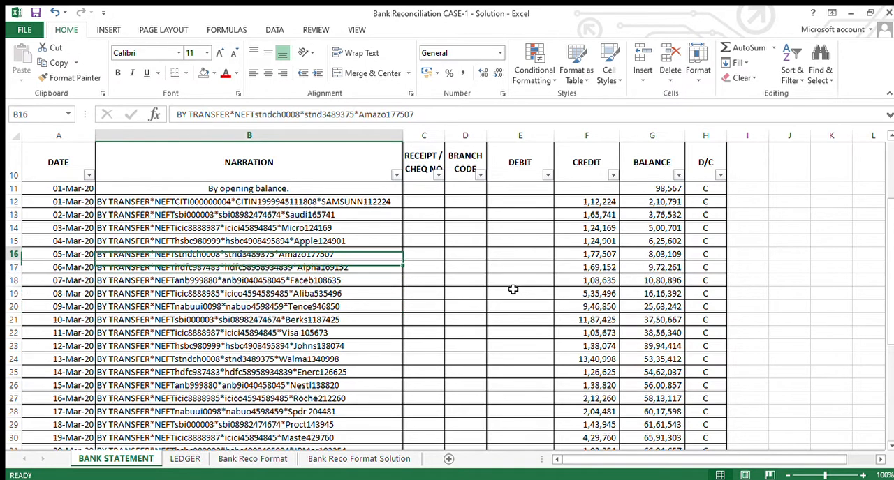
{"action": "key", "text": "Down"}
{"action": "key", "text": "Right"}
{"action": "key", "text": "Right"}
{"action": "key", "text": "Right"}
{"action": "key", "text": "Right"}
{"action": "key", "text": "Right"}
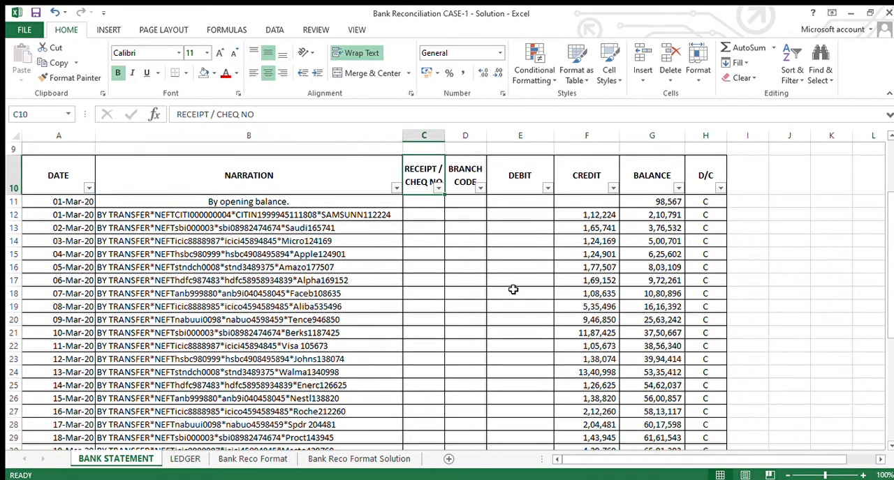
{"action": "key", "text": "Left"}
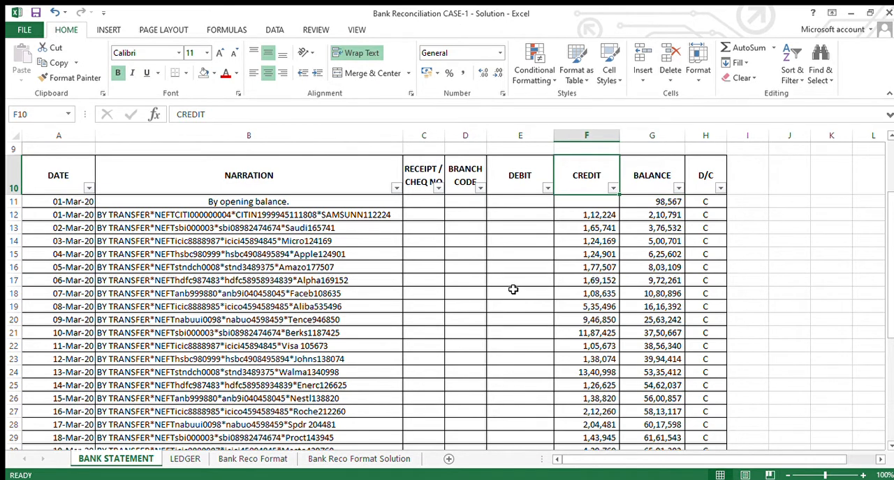
{"action": "key", "text": "Down"}
{"action": "key", "text": "Down"}
{"action": "key", "text": "shift+Down"}
{"action": "key", "text": "shift+Down"}
{"action": "key", "text": "shift+Down"}
{"action": "key", "text": "shift+Down"}
{"action": "key", "text": "shift+Down"}
{"action": "key", "text": "shift+Down"}
{"action": "key", "text": "shift+Down"}
{"action": "key", "text": "shift+Down"}
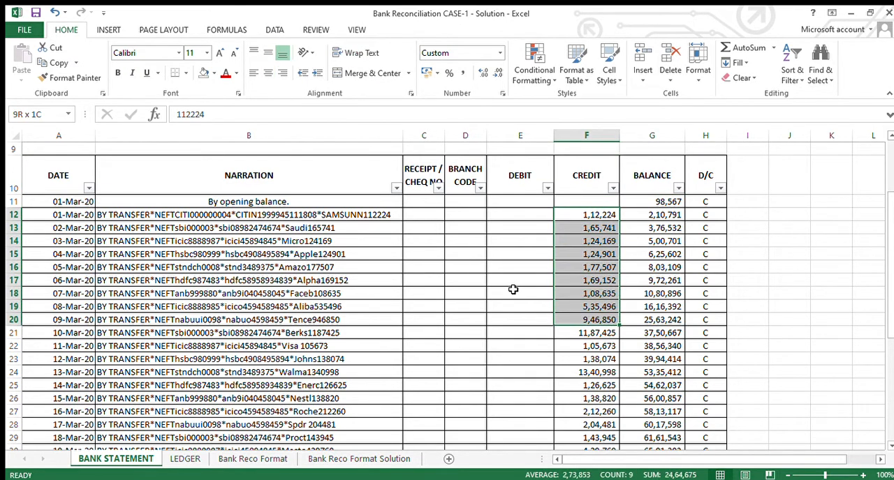
{"action": "key", "text": "shift+Down"}
{"action": "key", "text": "shift+Down"}
{"action": "key", "text": "Up"}
{"action": "key", "text": "Up"}
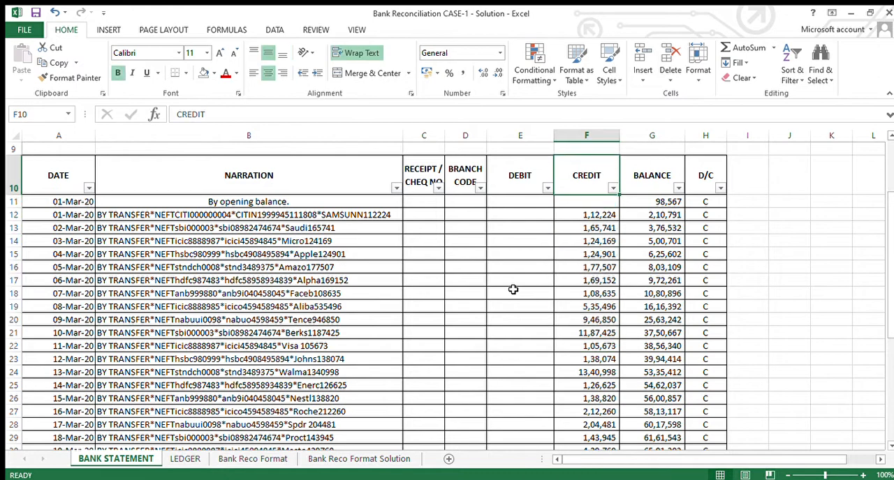
- Filter the LEDGER sheet's Dr/Cr column to show only the D entries
{"action": "key", "text": "ctrl+Page_Down"}
{"action": "key", "text": "Right"}
{"action": "key", "text": "Right"}
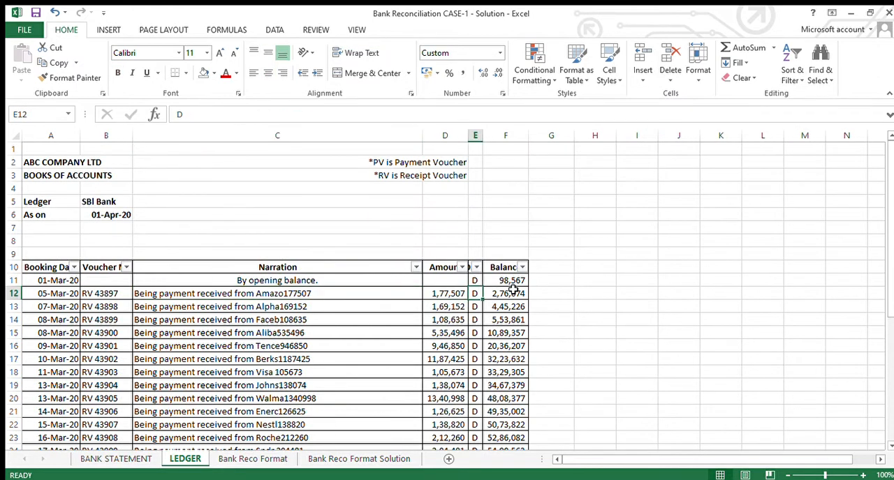
{"action": "key", "text": "Up"}
{"action": "key", "text": "Up"}
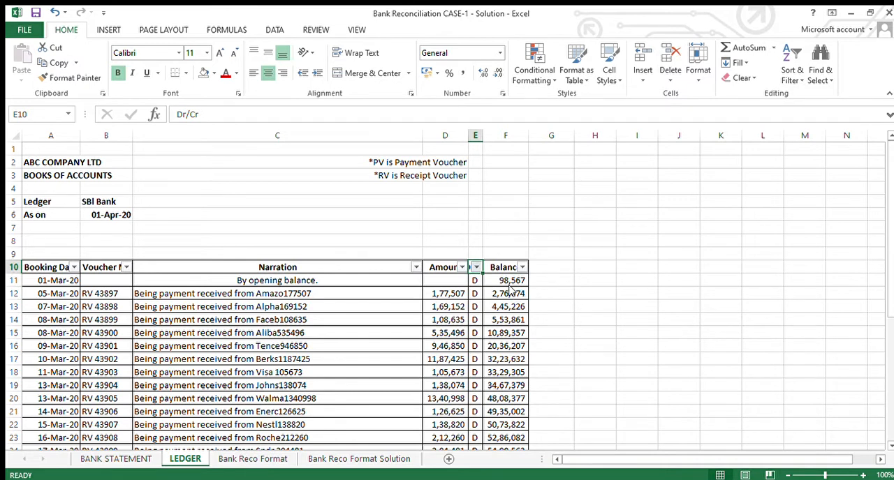
{"action": "key", "text": "Return"}
{"action": "key", "text": "Left"}
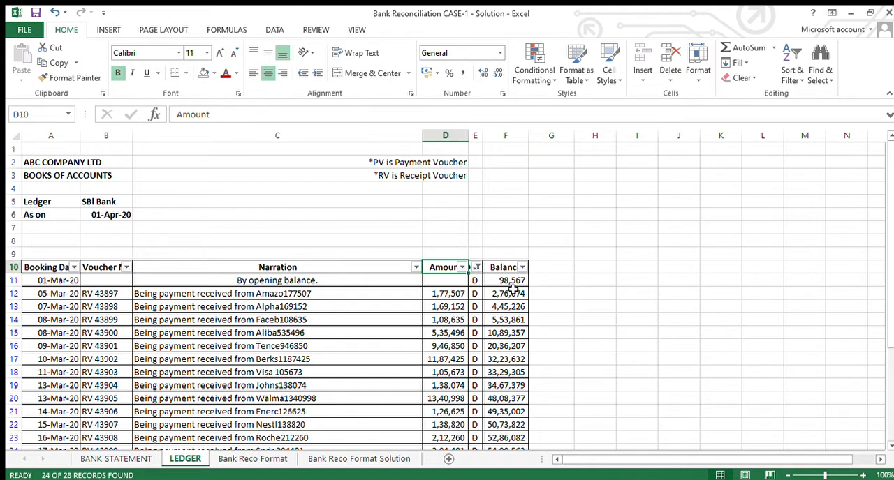
- Add a bold S.no header in cell I10 of the BANK STATEMENT sheet, beside the D/C column
{"action": "key", "text": "ctrl+Page_Down"}
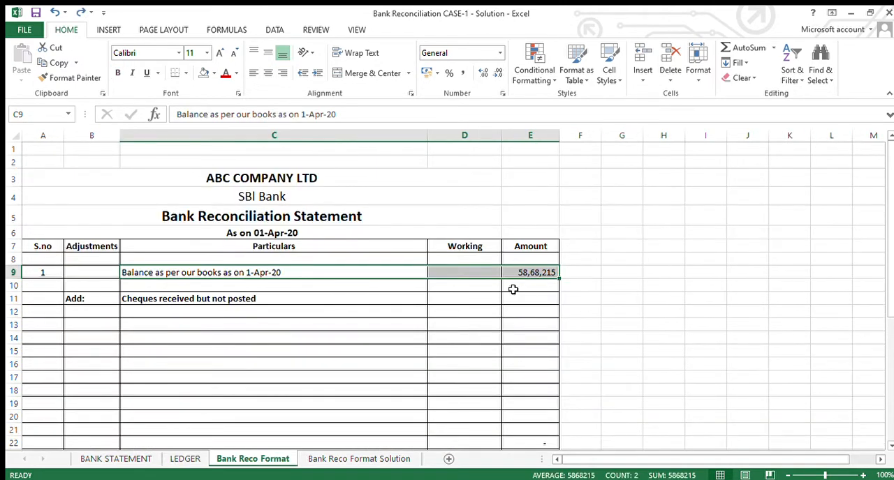
{"action": "key", "text": "ctrl+Page_Up"}
{"action": "key", "text": "ctrl+Page_Up"}
{"action": "key", "text": "Right"}
{"action": "key", "text": "Right"}
{"action": "key", "text": "Right"}
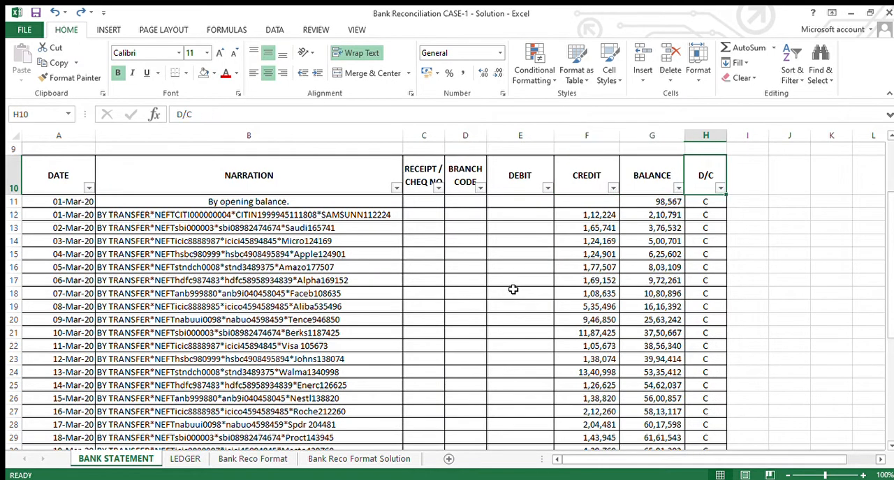
{"action": "type", "text": "S.no"}
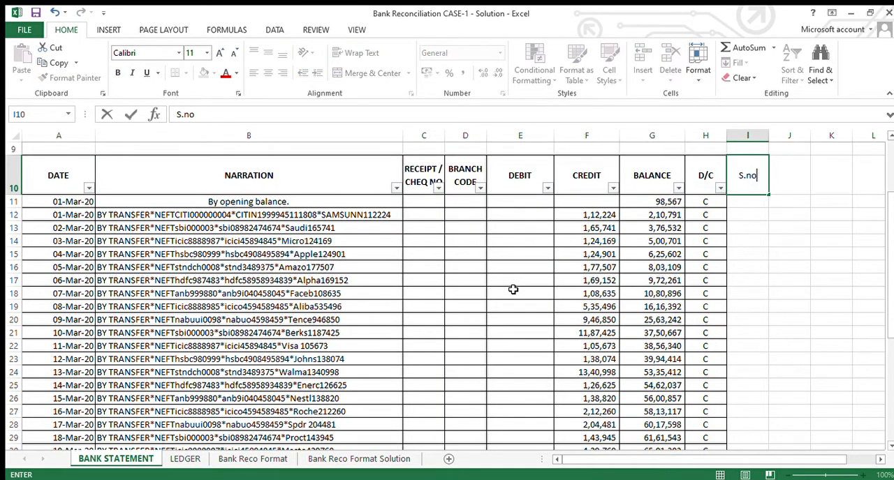
{"action": "key", "text": "Right"}
{"action": "key", "text": "Left"}
{"action": "key", "text": "ctrl+b"}
{"action": "key", "text": "Left"}
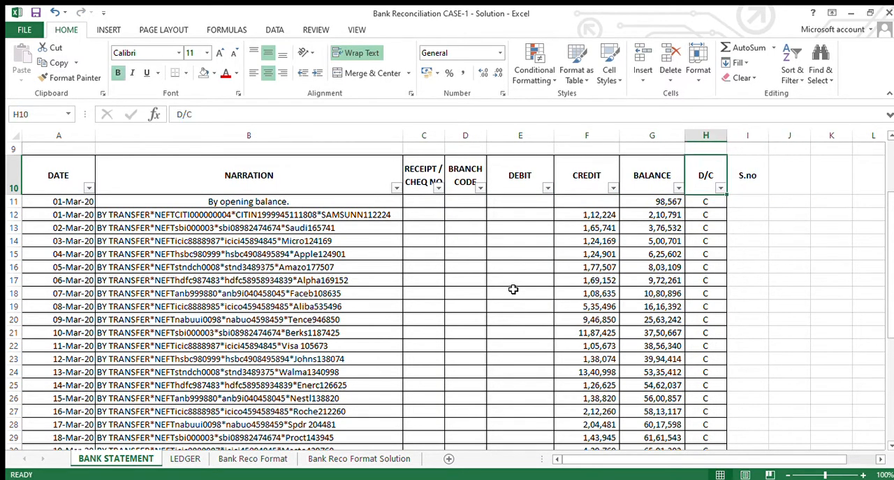
- Apply all borders to the bank statement table from the header row to the totals row, A10:I47
{"action": "key", "text": "ctrl+Left"}
{"action": "key", "text": "ctrl+shift+Right"}
{"action": "key", "text": "ctrl+shift+Down"}
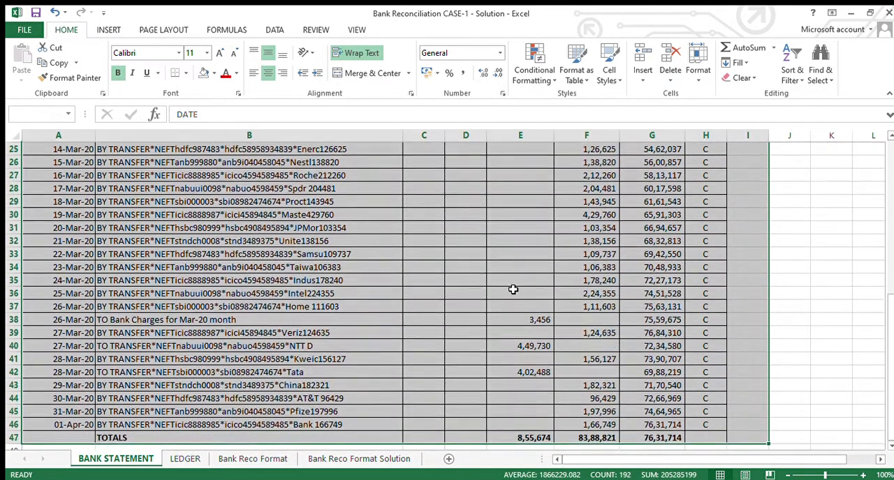
{"action": "key", "text": "alt+h"}
{"action": "key", "text": "b"}
{"action": "key", "text": "a"}
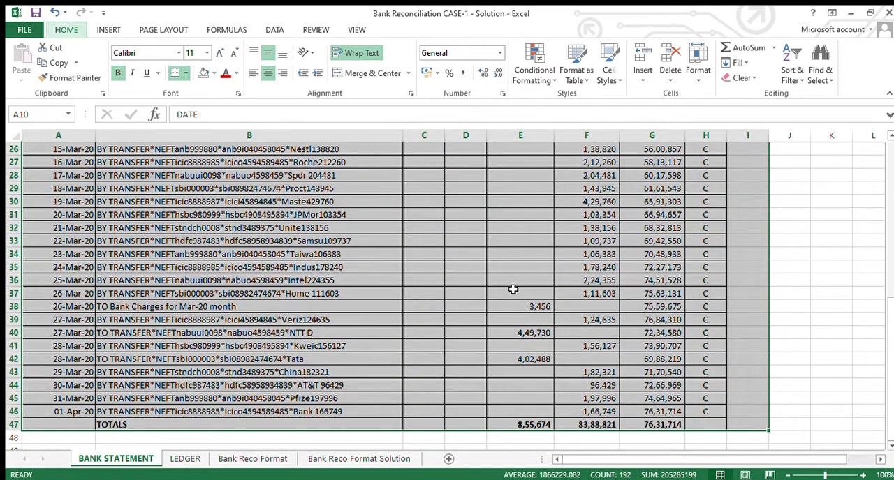
- Enter 1 and 2 in I11 and I12 and fill the serial number series down to row 46
{"action": "scroll", "coordinate": [513, 290], "scroll_direction": "up", "scroll_amount": 9}
{"action": "key", "text": "Right"}
{"action": "key", "text": "Right"}
{"action": "key", "text": "ctrl+Right"}
{"action": "key", "text": "Down"}
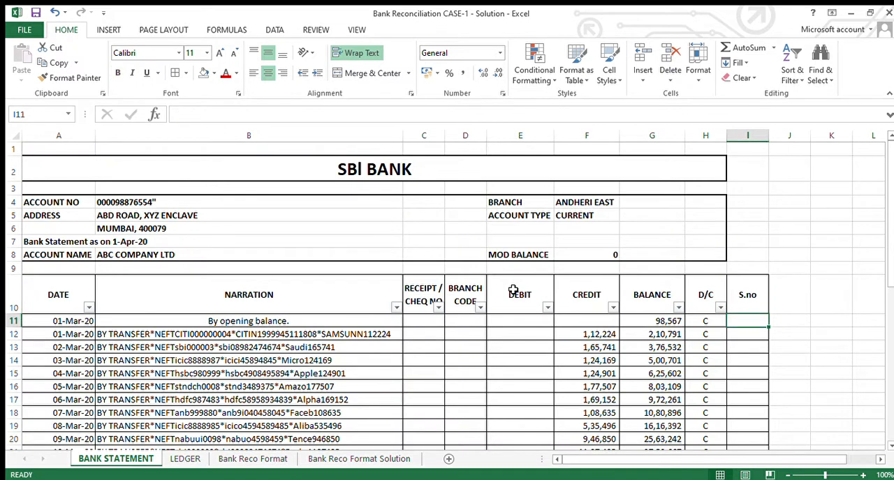
{"action": "type", "text": "1"}
{"action": "key", "text": "Return"}
{"action": "type", "text": "2"}
{"action": "key", "text": "Return"}
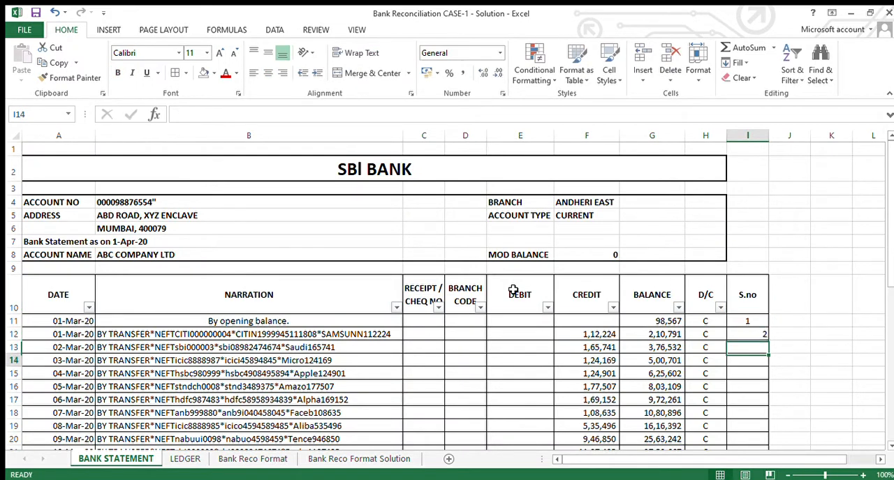
{"action": "key", "text": "Up"}
{"action": "key", "text": "Up"}
{"action": "key", "text": "shift+Down"}
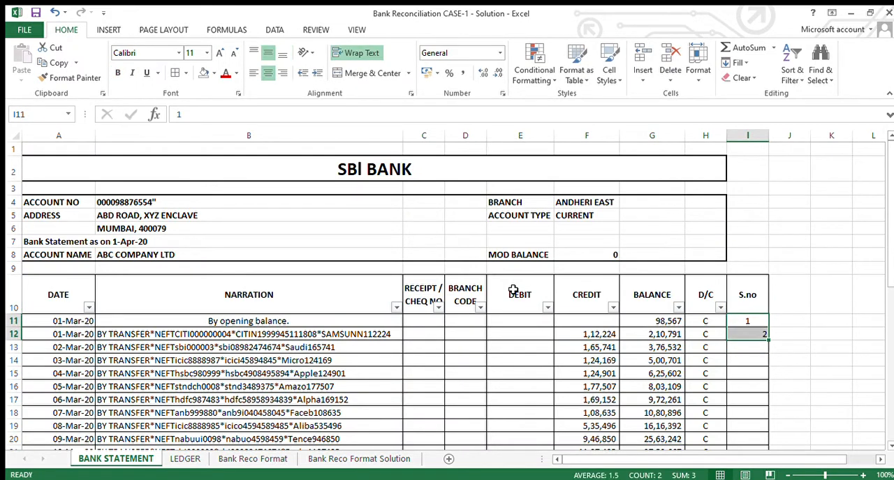
{"action": "double_click", "coordinate": [768, 340]}
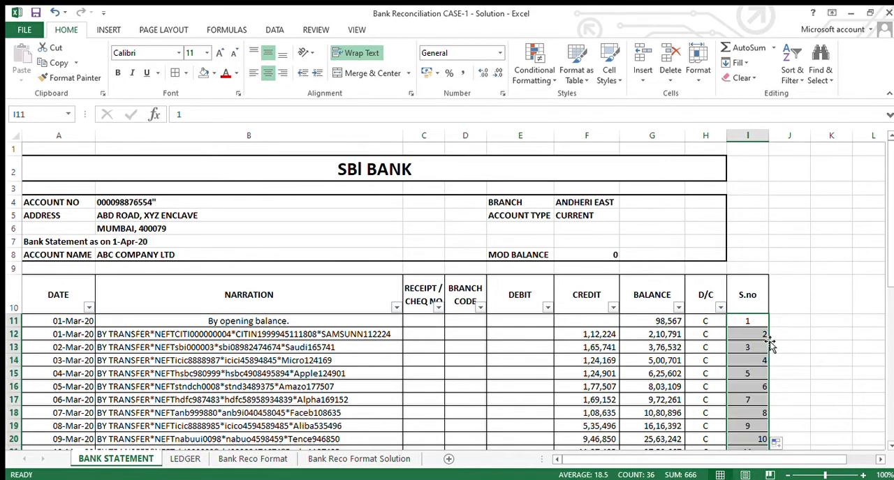
- Center the serial numbers in the bank statement's S.no column
{"action": "left_click", "coordinate": [263, 74]}
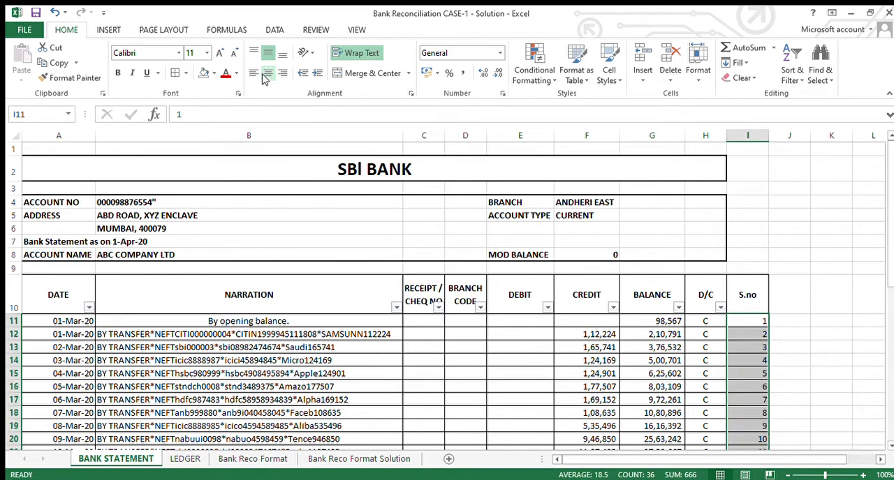
{"action": "left_click", "coordinate": [264, 74]}
{"action": "key", "text": "ctrl+Down"}
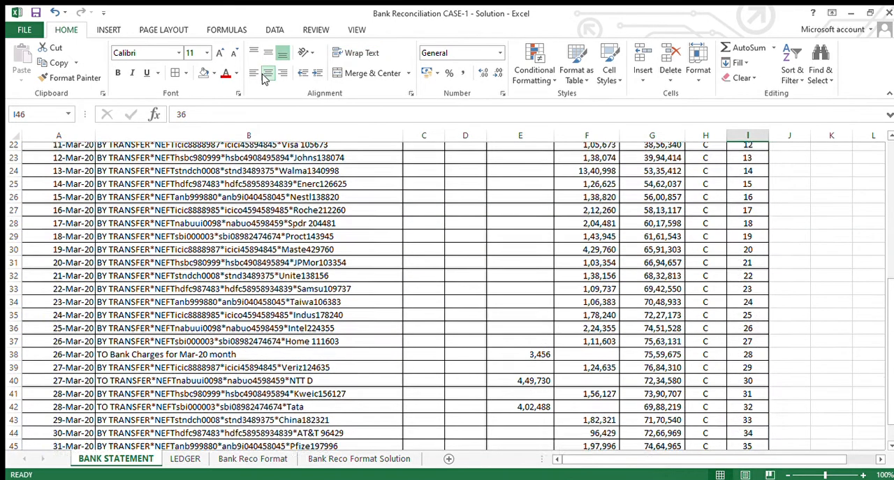
{"action": "key", "text": "ctrl+Up"}
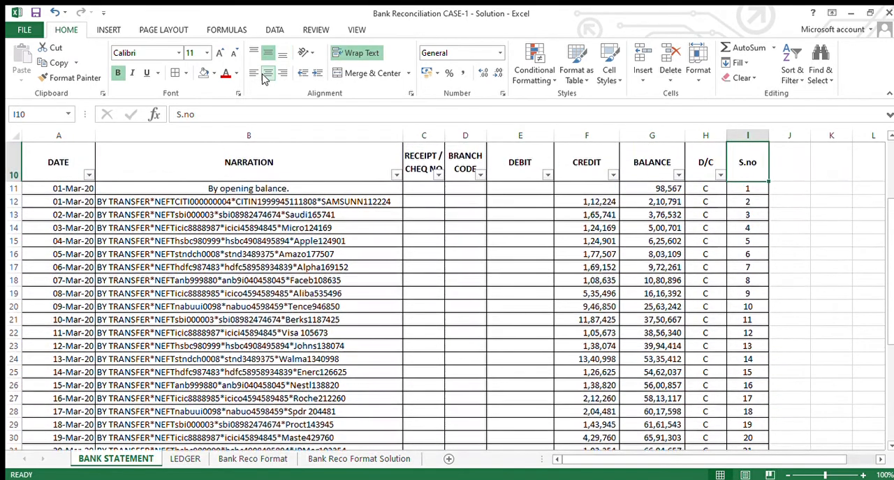
- Copy the S.no header from the BANK STATEMENT sheet into cell G10 of the LEDGER sheet, beside the Balance column
{"action": "key", "text": "ctrl+c"}
{"action": "key", "text": "ctrl+Page_Down"}
{"action": "key", "text": "Right"}
{"action": "key", "text": "Right"}
{"action": "key", "text": "Right"}
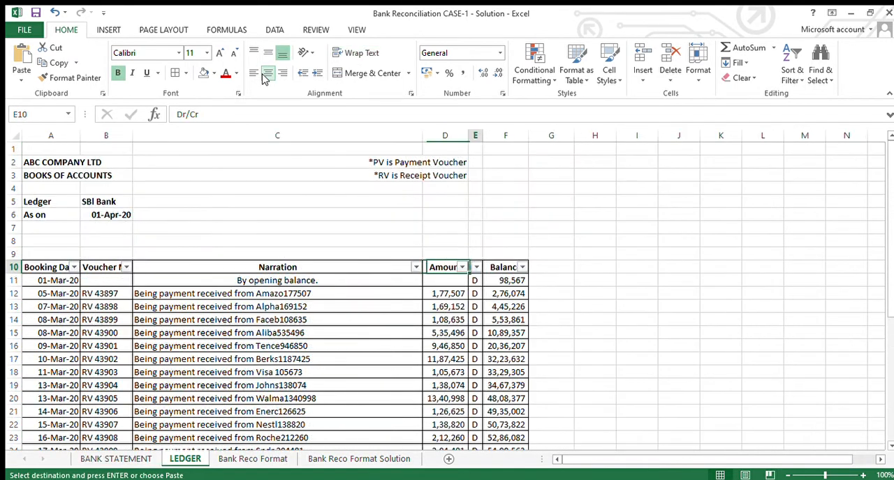
{"action": "key", "text": "ctrl+v"}
{"action": "key", "text": "Down"}
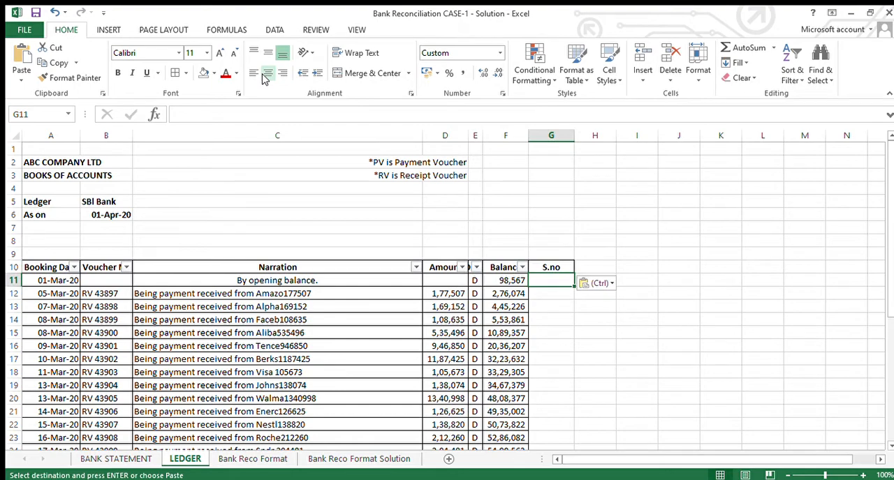
- Enter 1 and 2 in G11 and G12 of the ledger and fill the serial number series down to row 38
{"action": "type", "text": "1"}
{"action": "key", "text": "Return"}
{"action": "type", "text": "2"}
{"action": "key", "text": "Return"}
{"action": "key", "text": "Up"}
{"action": "key", "text": "Up"}
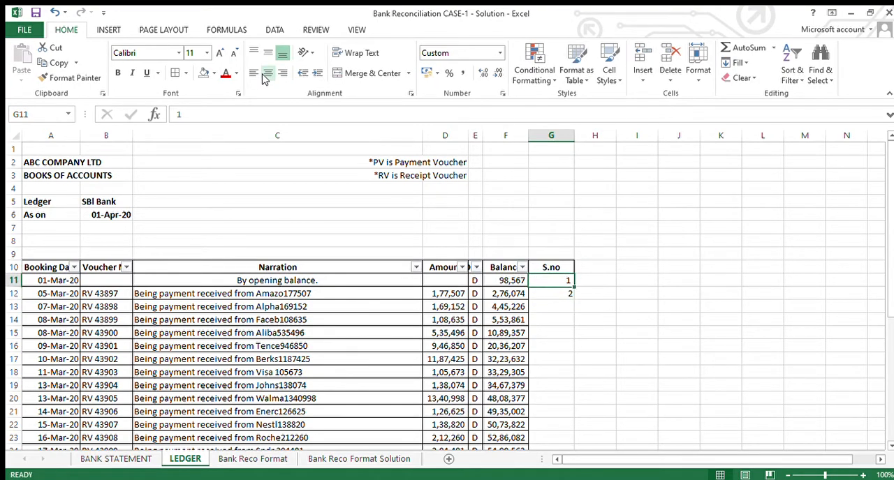
{"action": "key", "text": "Left"}
{"action": "key", "text": "ctrl+Down"}
{"action": "key", "text": "Right"}
{"action": "key", "text": "ctrl+Up"}
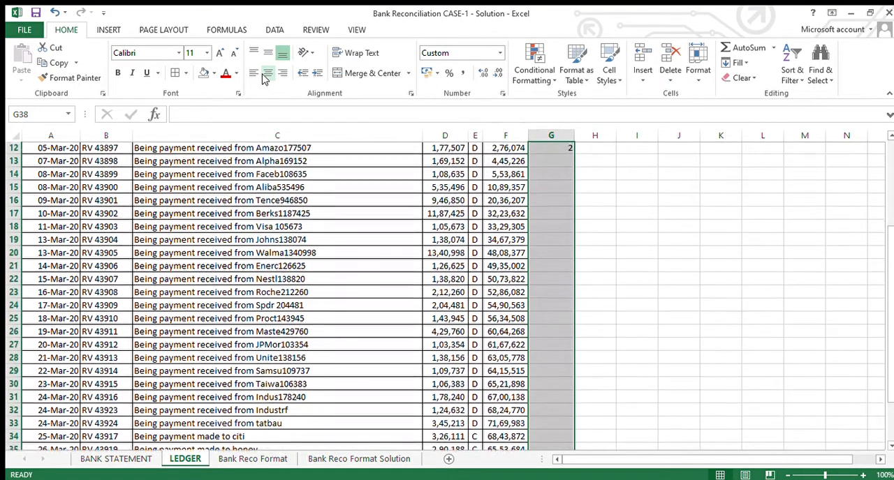
{"action": "key", "text": "ctrl+Up"}
{"action": "key", "text": "shift+Down"}
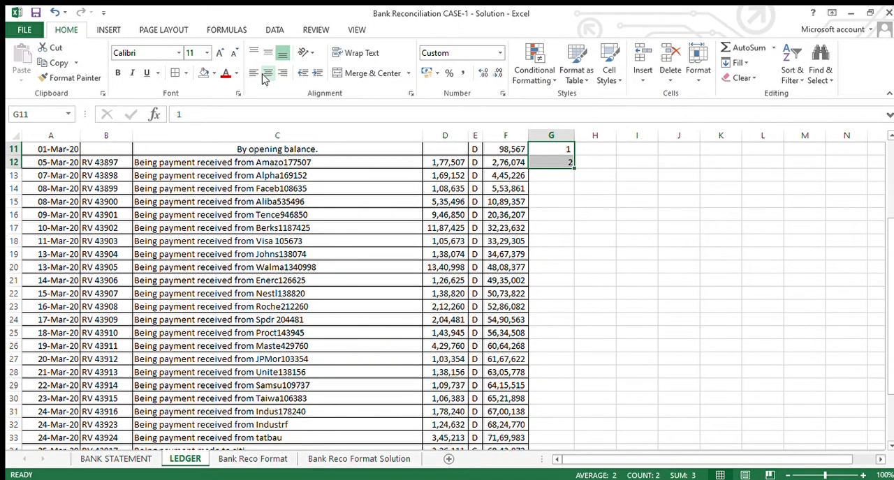
{"action": "left_click_drag", "start_coordinate": [573, 170], "coordinate": [574, 171]}
{"action": "double_click", "coordinate": [574, 171]}
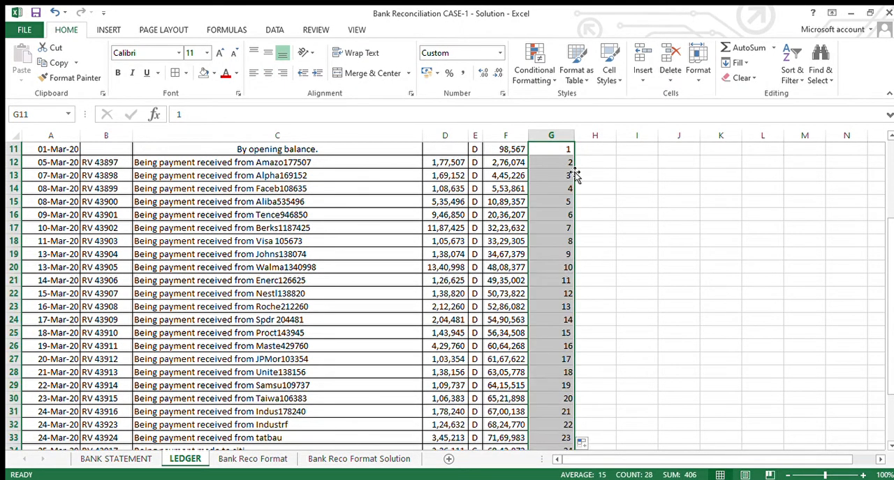
- Apply all borders to the ledger table from the header row to the last entry, A10:G38
{"action": "key", "text": "Up"}
{"action": "key", "text": "ctrl+Left"}
{"action": "key", "text": "ctrl+shift+Right"}
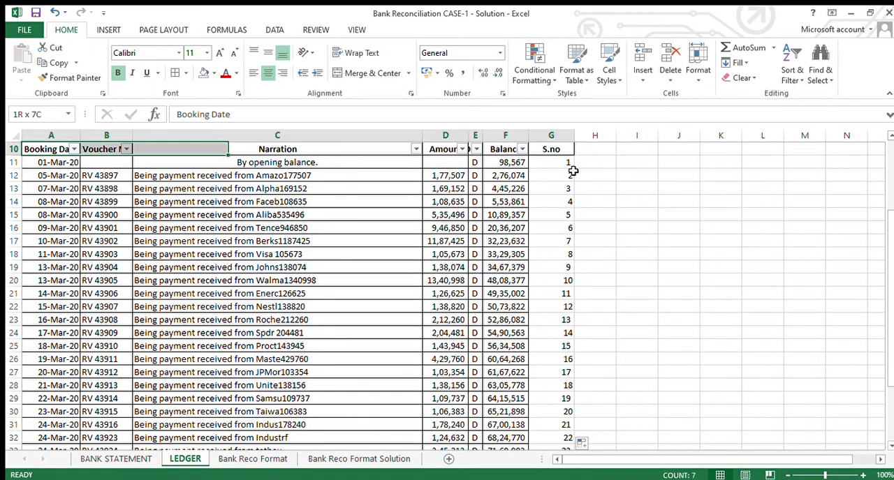
{"action": "key", "text": "ctrl+shift+Down"}
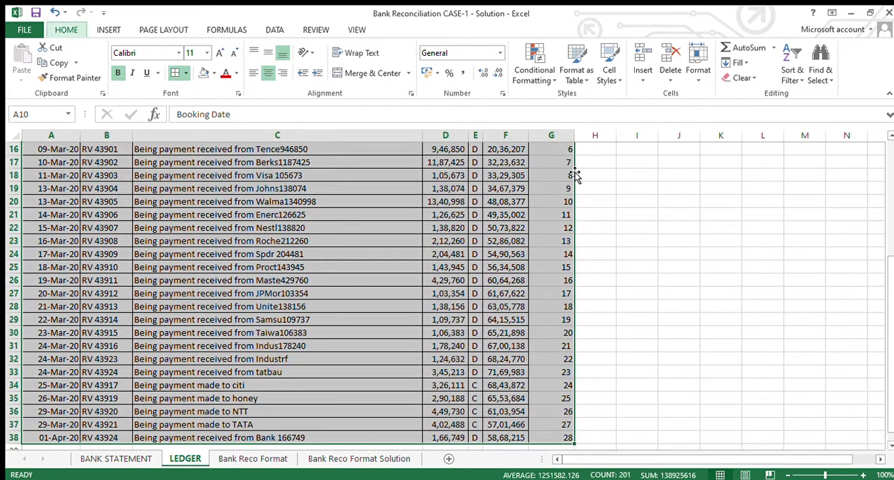
{"action": "scroll", "coordinate": [574, 171], "scroll_direction": "up", "scroll_amount": 5}
- Reapply the filter to the ledger table A10:G38 so that it includes the S.no column
{"action": "key", "text": "Right"}
{"action": "key", "text": "Left"}
{"action": "key", "text": "ctrl+shift+Right"}
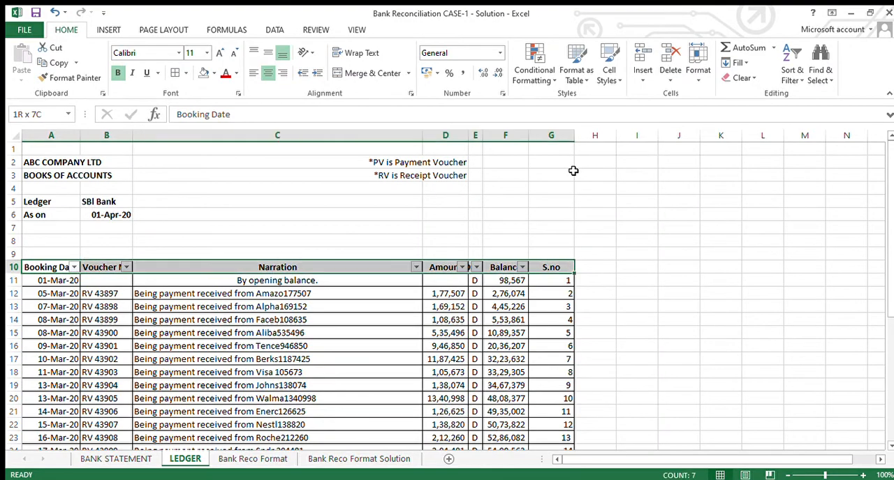
{"action": "key", "text": "ctrl+shift+Down"}
{"action": "scroll", "coordinate": [574, 174], "scroll_direction": "up", "scroll_amount": 2}
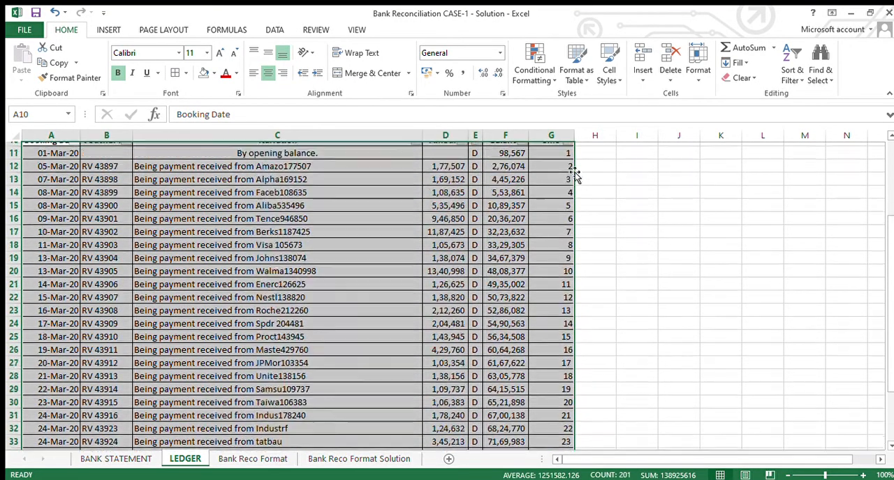
{"action": "key", "text": "Left"}
- Reapply the filter to the bank statement table A10:I46 so that it includes the S.no column
{"action": "key", "text": "ctrl+Page_Up"}
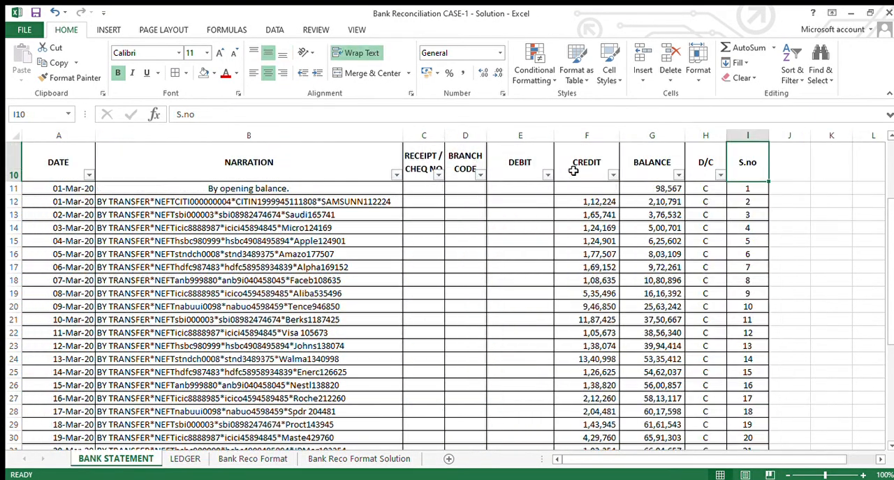
{"action": "key", "text": "ctrl+Left"}
{"action": "key", "text": "ctrl+shift+Right"}
{"action": "key", "text": "ctrl+shift+Down"}
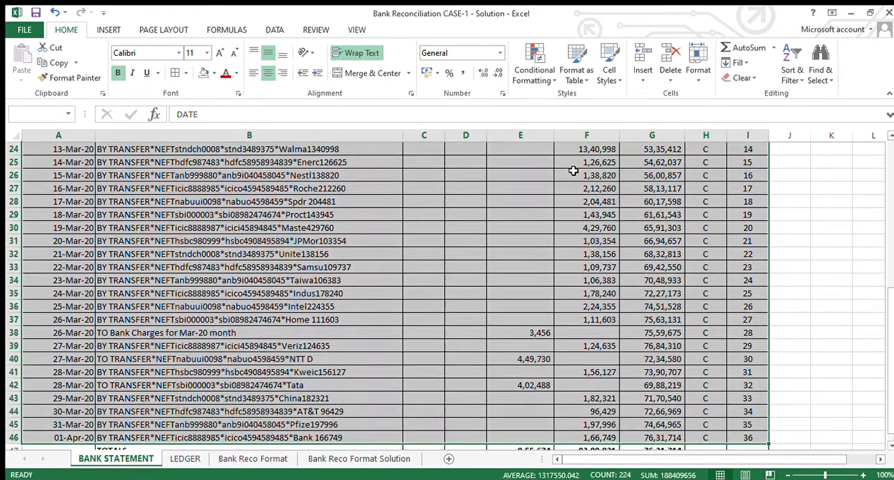
{"action": "scroll", "coordinate": [573, 170], "scroll_direction": "up", "scroll_amount": 4}
- Sort the bank statement table by the CREDIT column from smallest to largest
{"action": "key", "text": "Right"}
{"action": "key", "text": "Right"}
{"action": "key", "text": "Right"}
{"action": "key", "text": "Right"}
{"action": "key", "text": "Right"}
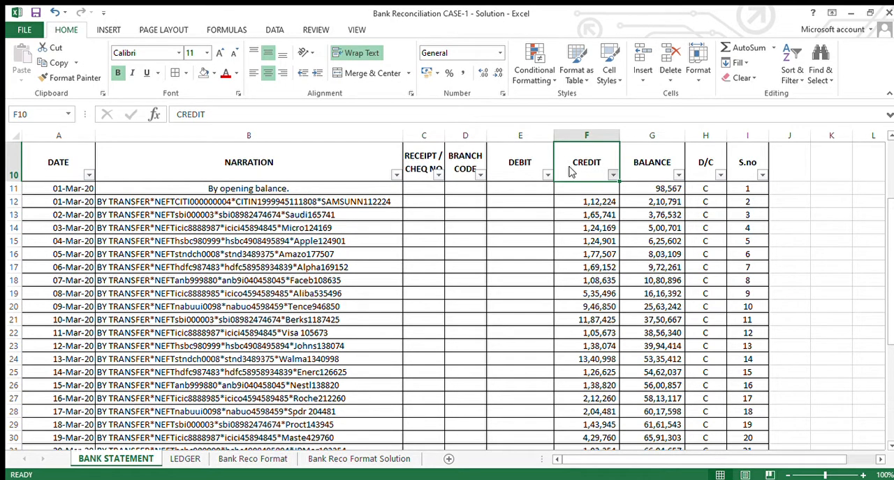
{"action": "key", "text": "s"}
- Examine the ledger's headers and its Amount column down to the last entry in row 38
{"action": "key", "text": "ctrl+Page_Down"}
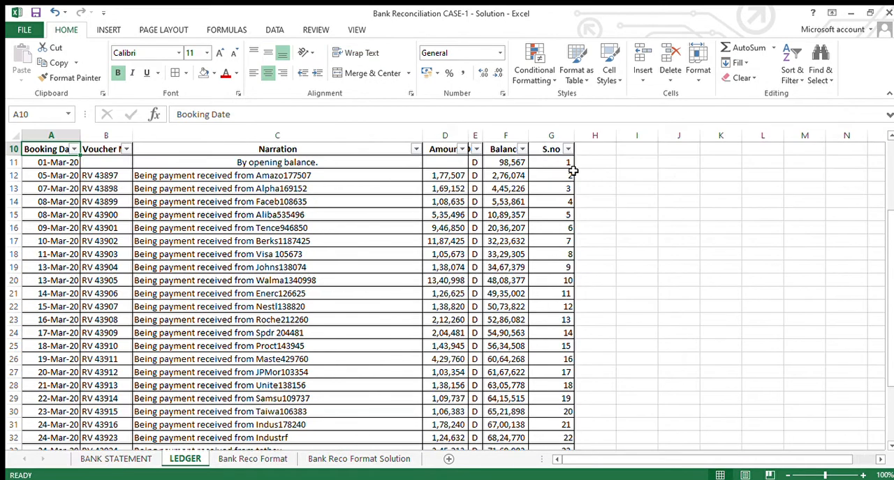
{"action": "key", "text": "Right"}
{"action": "key", "text": "ctrl+Right"}
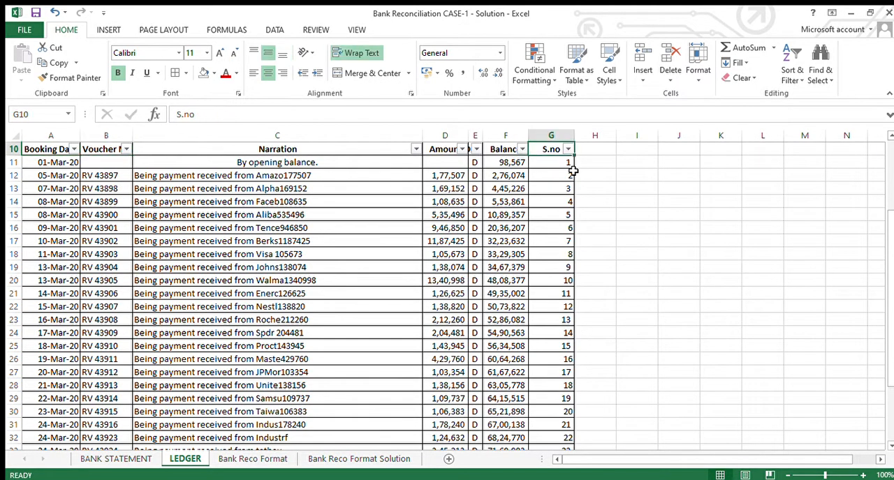
{"action": "key", "text": "Left"}
{"action": "key", "text": "Left"}
{"action": "key", "text": "Left"}
{"action": "key", "text": "Right"}
{"action": "key", "text": "Left"}
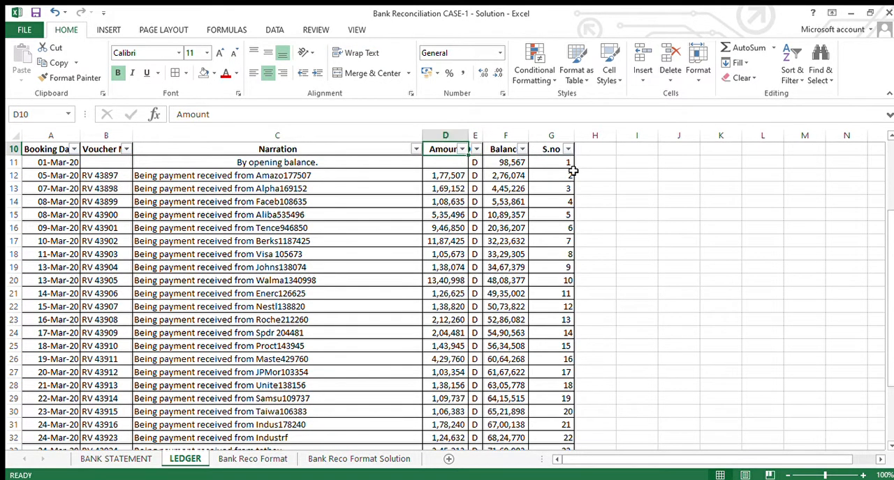
{"action": "key", "text": "Down"}
{"action": "key", "text": "ctrl+Down"}
{"action": "key", "text": "ctrl+Down"}
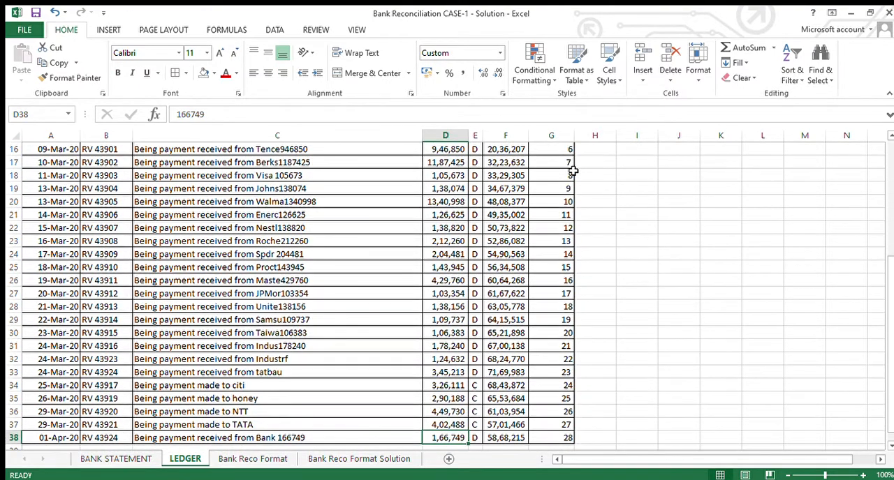
- Check the sorted bank statement table around its DEBIT and CREDIT columns
{"action": "key", "text": "ctrl+Page_Up"}
{"action": "key", "text": "Left"}
{"action": "key", "text": "ctrl+a"}
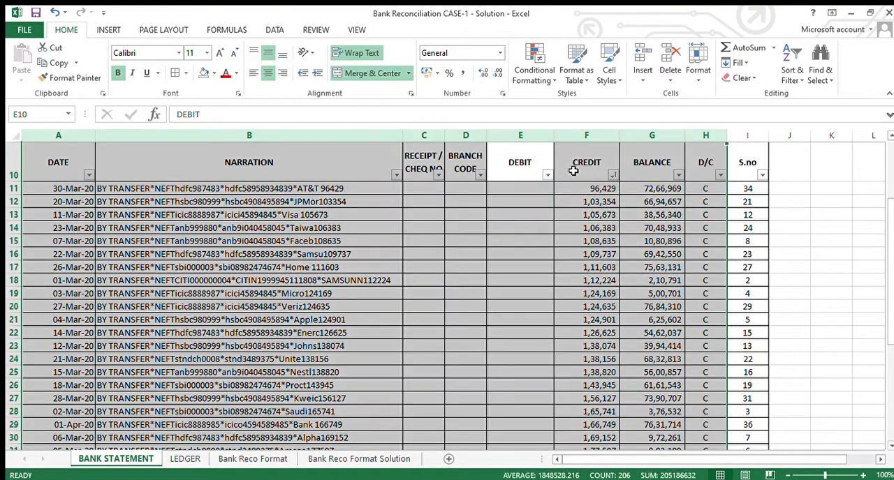
{"action": "key", "text": "Right"}
{"action": "key", "text": "Left"}
{"action": "key", "text": "Right"}
{"action": "key", "text": "Left"}
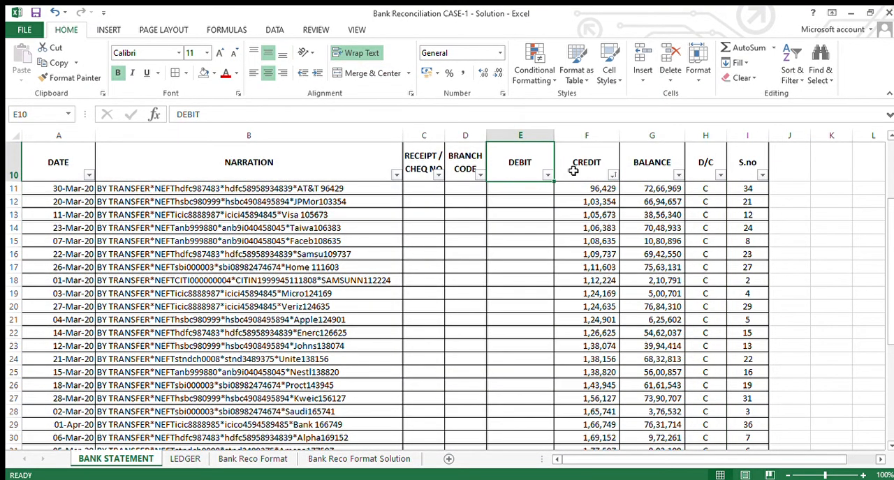
{"action": "key", "text": "Right"}
- Filter the ledger's Dr/Cr column to show only the D entries
{"action": "key", "text": "ctrl+Page_Down"}
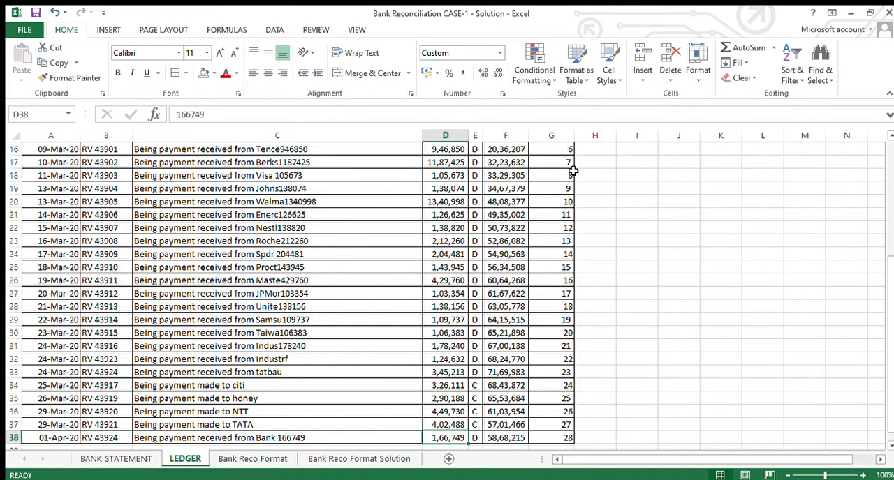
{"action": "scroll", "coordinate": [572, 170], "scroll_direction": "up", "scroll_amount": 2}
{"action": "key", "text": "Left"}
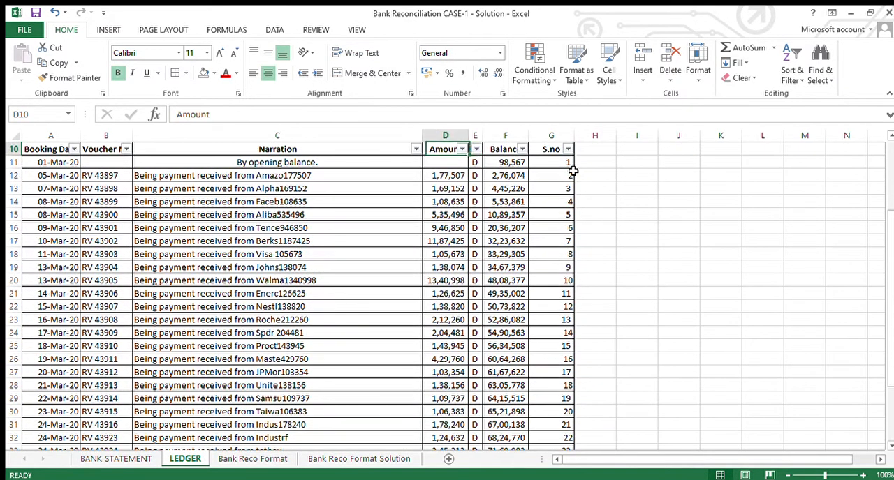
{"action": "key", "text": "Down"}
{"action": "key", "text": "Down"}
{"action": "key", "text": "Right"}
{"action": "key", "text": "Up"}
{"action": "key", "text": "Up"}
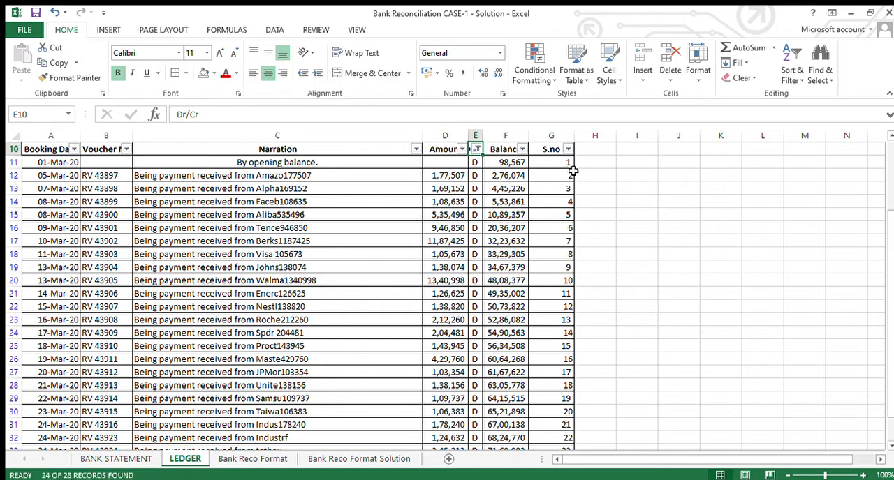
- Sort the filtered ledger entries by the Amount column from smallest to largest
{"action": "key", "text": "Left"}
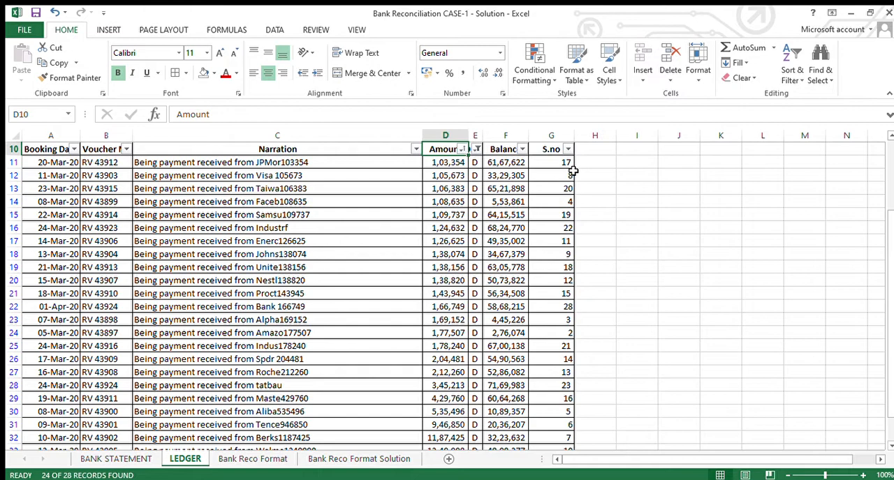
{"action": "key", "text": "ctrl+Left"}
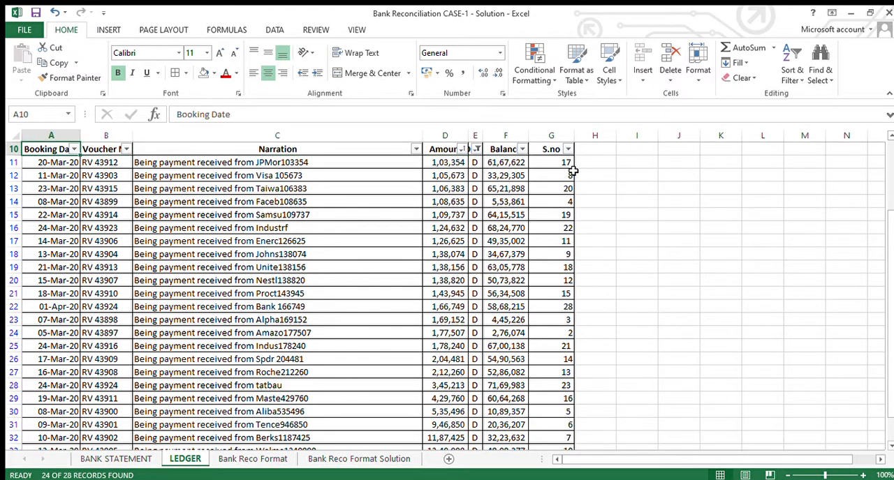
{"action": "key", "text": "ctrl+shift+Right"}
{"action": "key", "text": "ctrl+shift+Down"}
{"action": "key", "text": "Up"}
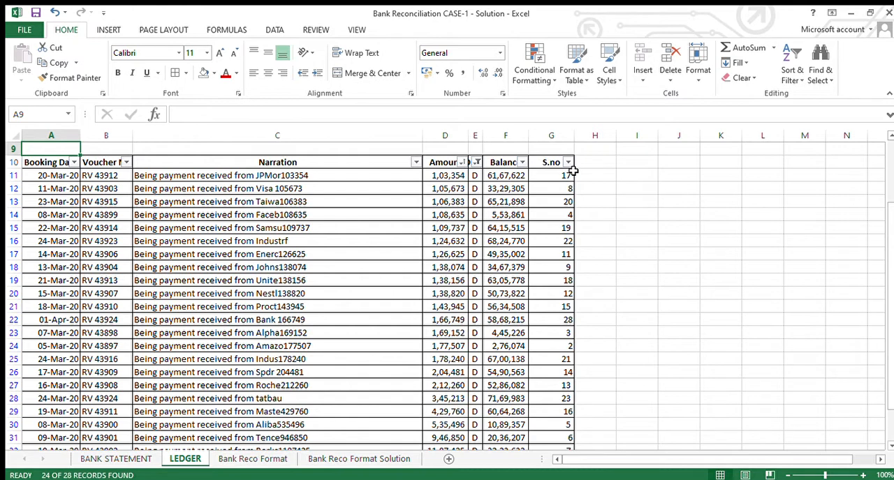
{"action": "key", "text": "Right"}
{"action": "key", "text": "Right"}
{"action": "key", "text": "Right"}
{"action": "key", "text": "Right"}
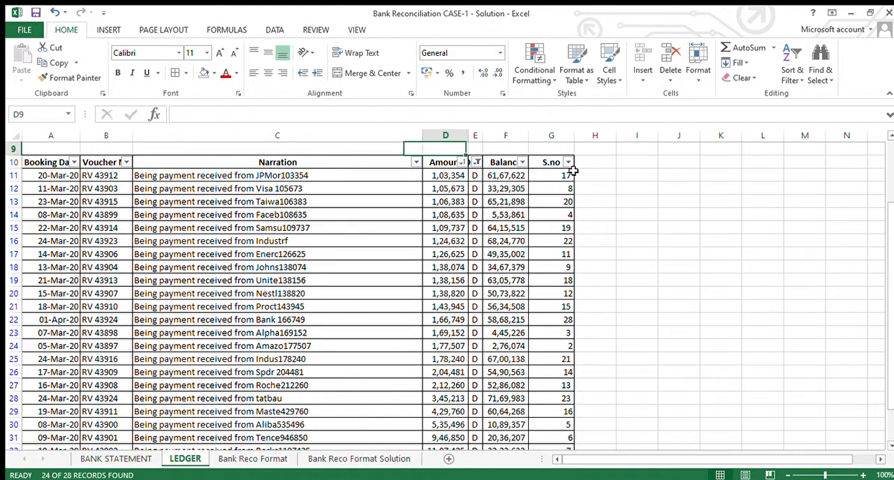
{"action": "key", "text": "Down"}
{"action": "key", "text": "Left"}
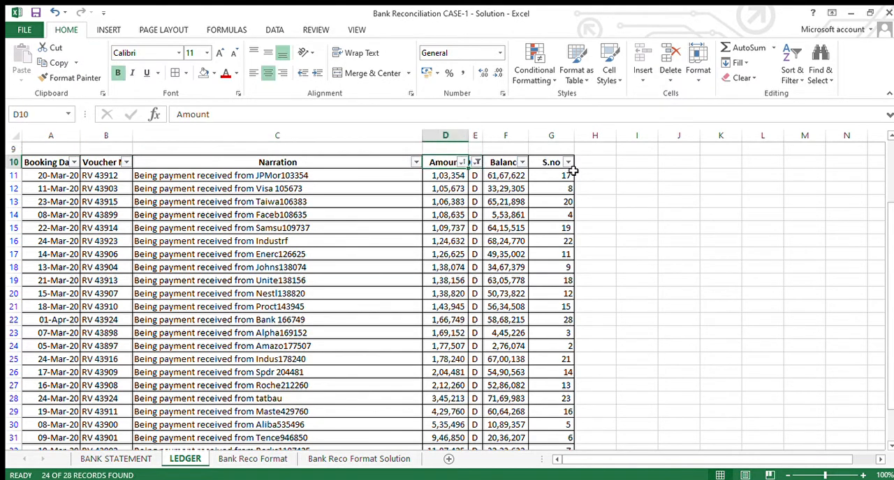
- Copy the ledger's debit amounts D11:D33 and paste them into the BANK STATEMENT sheet starting at K12
{"action": "key", "text": "Down"}
{"action": "key", "text": "ctrl+shift+Down"}
{"action": "key", "text": "ctrl+c"}
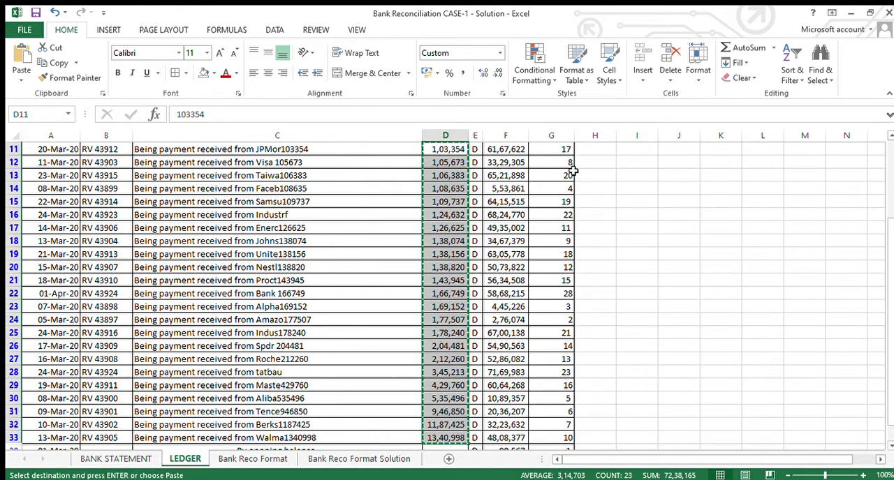
{"action": "key", "text": "ctrl+Page_Up"}
{"action": "key", "text": "Right"}
{"action": "key", "text": "Right"}
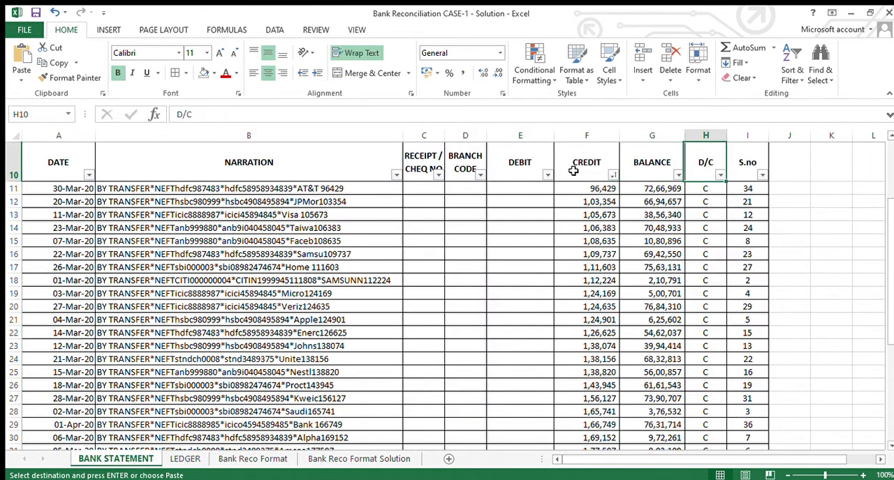
{"action": "key", "text": "Right"}
{"action": "key", "text": "Right"}
{"action": "key", "text": "Right"}
{"action": "key", "text": "Down"}
{"action": "key", "text": "Down"}
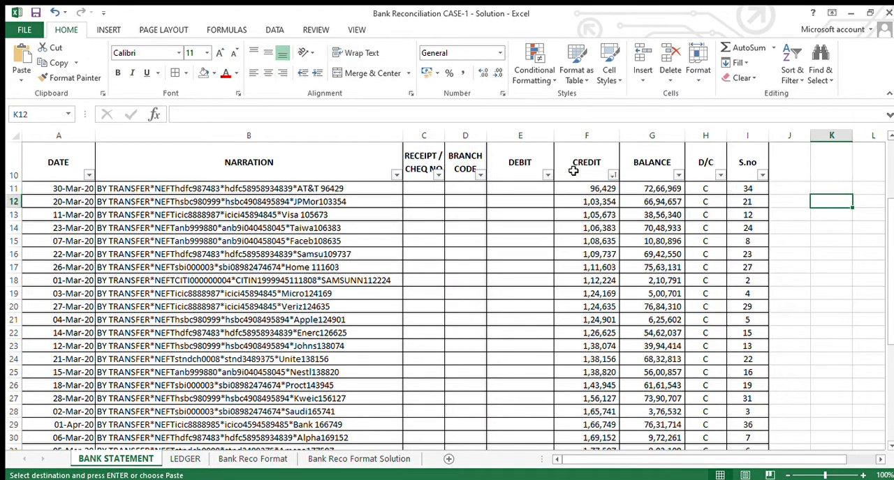
{"action": "key", "text": "ctrl+v"}
- Enter the difference formula =F12-K12 in L12 to compare the bank credit with the copied ledger amount
{"action": "key", "text": "Right"}
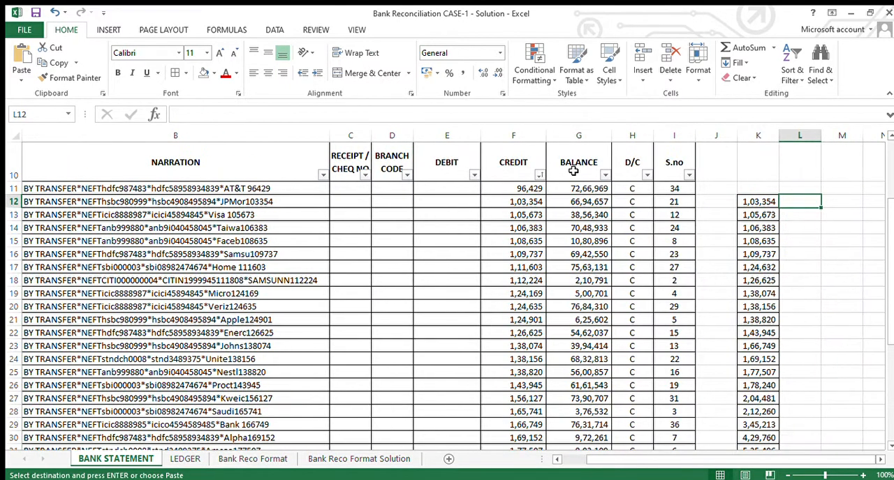
{"action": "type", "text": "="}
{"action": "key", "text": "Left"}
{"action": "key", "text": "Left"}
{"action": "key", "text": "Left"}
{"action": "key", "text": "Left"}
{"action": "key", "text": "Left"}
{"action": "key", "text": "Left"}
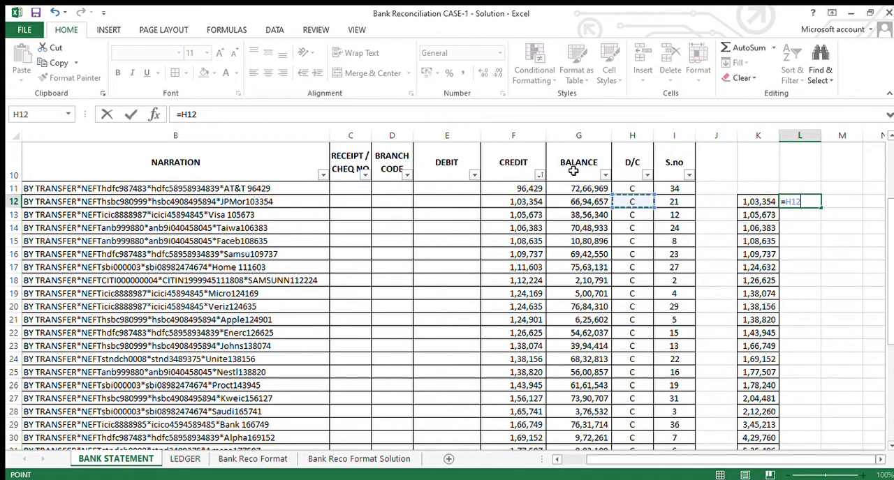
{"action": "type", "text": "-"}
- Fill the difference formula from L12 down to L34, alongside the copied ledger amounts
{"action": "key", "text": "Left"}
{"action": "key", "text": "Return"}
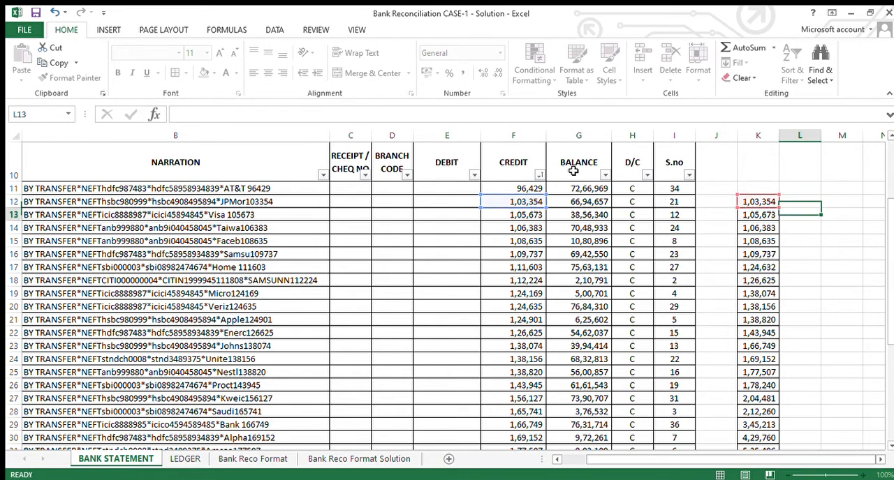
{"action": "key", "text": "Up"}
{"action": "key", "text": "Left"}
{"action": "key", "text": "ctrl+Down"}
{"action": "key", "text": "Right"}
{"action": "key", "text": "ctrl+shift+Up"}
{"action": "key", "text": "ctrl+d"}
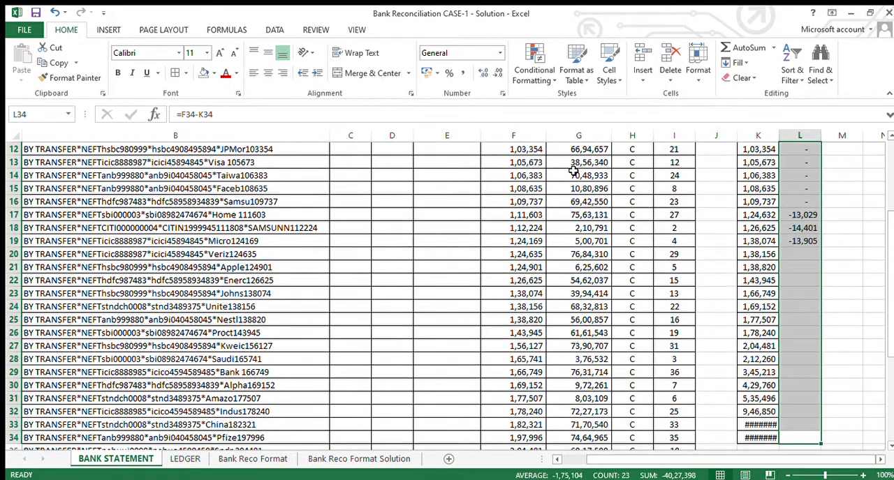
{"action": "key", "text": "Left"}
{"action": "key", "text": "ctrl+Up"}
{"action": "key", "text": "Down"}
{"action": "key", "text": "Down"}
{"action": "key", "text": "Down"}
{"action": "key", "text": "Down"}
{"action": "key", "text": "Down"}
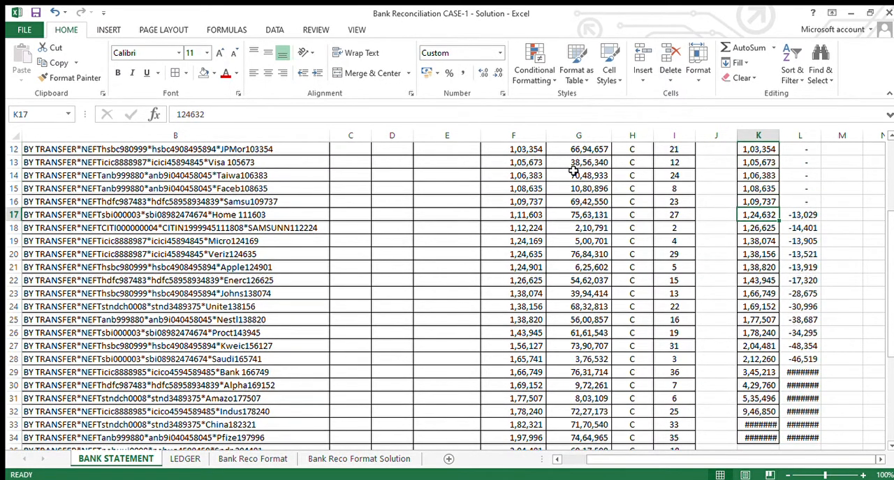
{"action": "key", "text": "ctrl+shift+Down"}
{"action": "key", "text": "ctrl+c"}
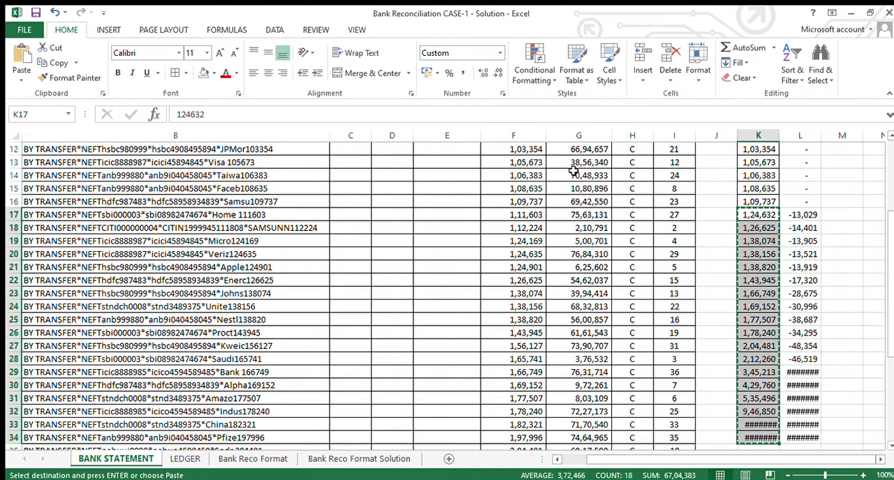
- Compare the ledger amounts from K17 down with the bank credits in column F, and check the corresponding entries on the LEDGER sheet
{"action": "key", "text": "Down"}
{"action": "key", "text": "Down"}
{"action": "key", "text": "Down"}
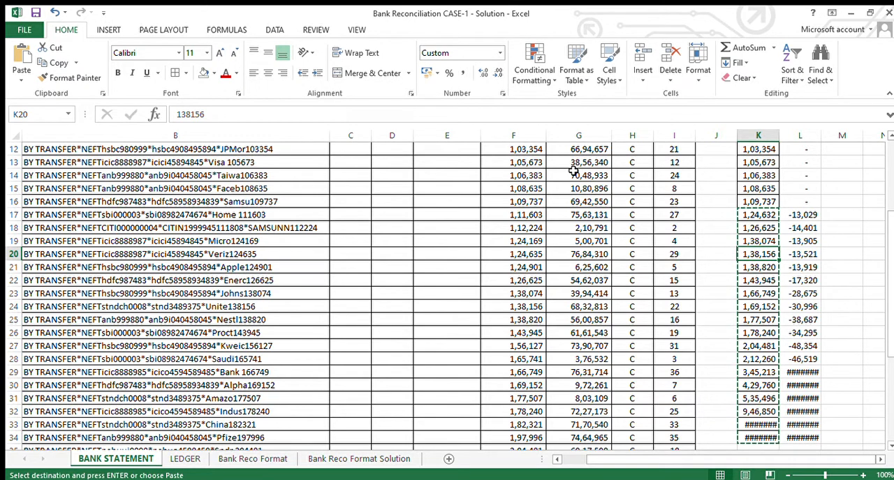
{"action": "key", "text": "Up"}
{"action": "key", "text": "Up"}
{"action": "key", "text": "Up"}
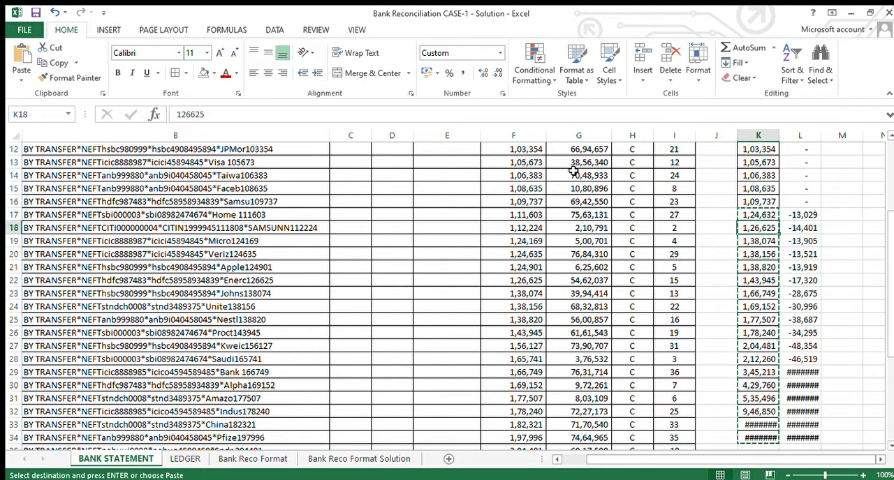
{"action": "key", "text": "Left"}
{"action": "key", "text": "Right"}
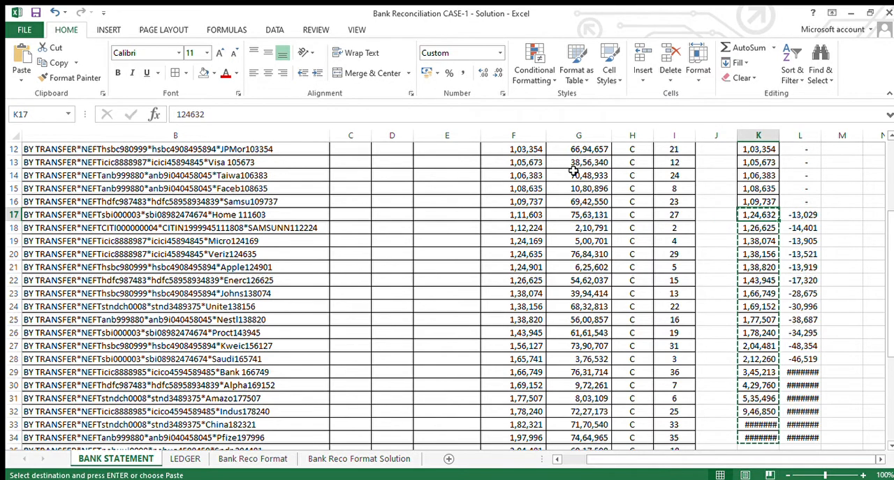
{"action": "key", "text": "ctrl+Page_Down"}
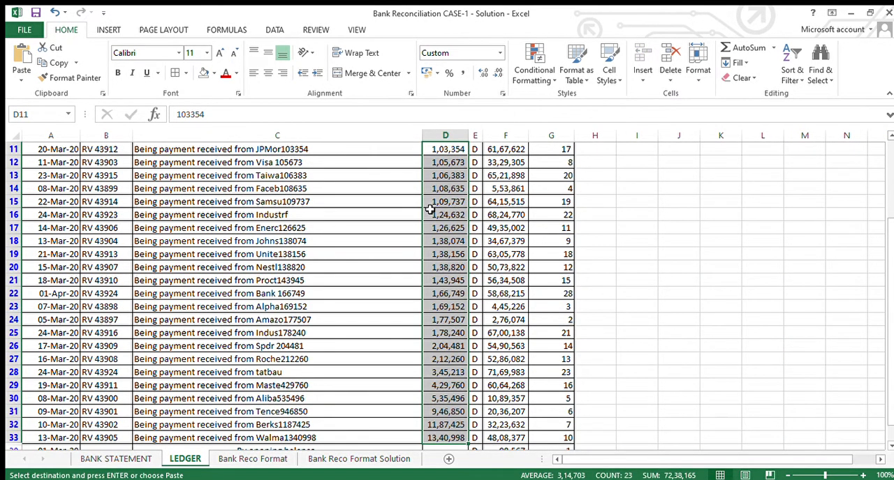
{"action": "key", "text": "ctrl+Page_Up"}
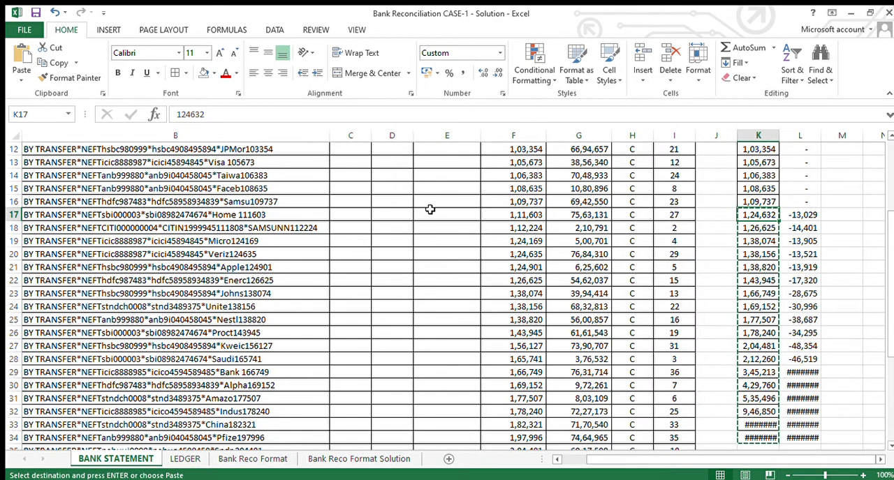
- Move the ledger amounts K18:K34 down to start at K22, aligning 1,26,625 with its matching bank credit
{"action": "key", "text": "Down"}
{"action": "key", "text": "Down"}
{"action": "key", "text": "Down"}
{"action": "key", "text": "Down"}
{"action": "key", "text": "Down"}
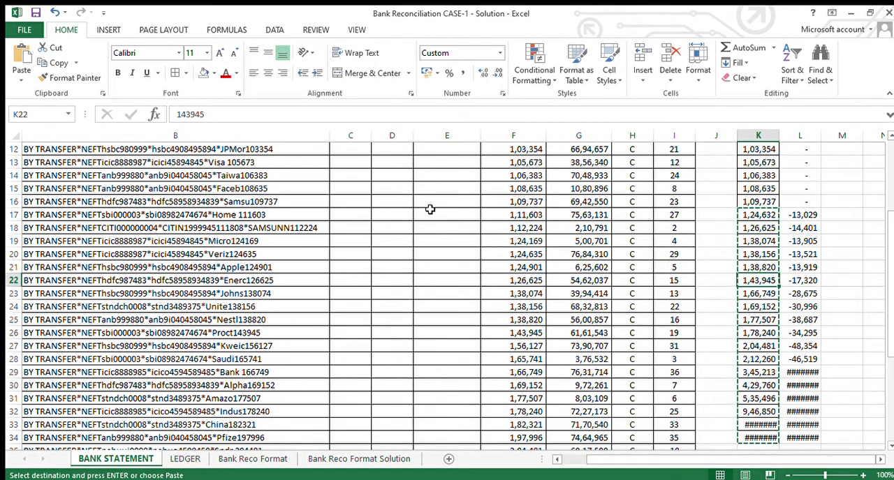
{"action": "key", "text": "Up"}
{"action": "key", "text": "Up"}
{"action": "key", "text": "Up"}
{"action": "key", "text": "Up"}
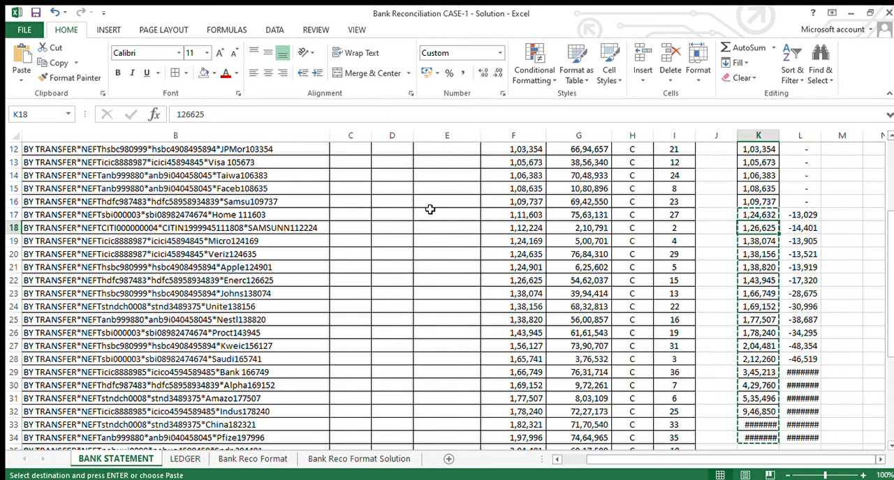
{"action": "key", "text": "ctrl+shift+Down"}
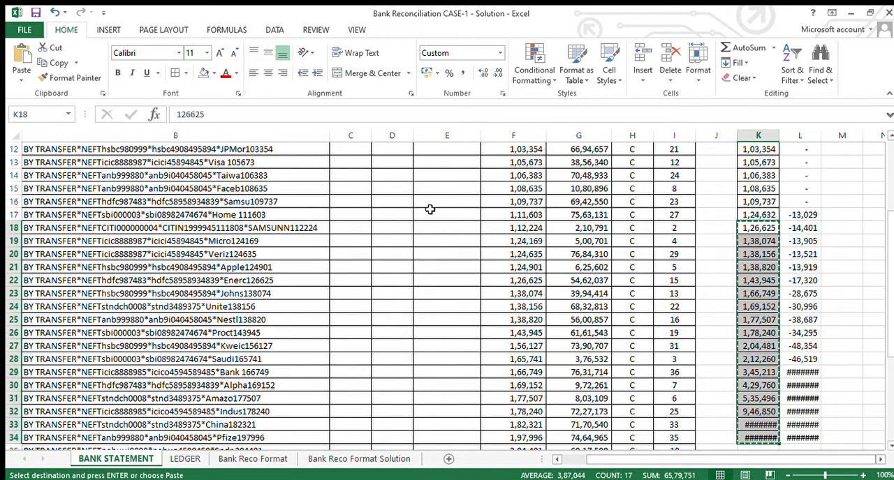
{"action": "key", "text": "Down"}
{"action": "key", "text": "Down"}
{"action": "key", "text": "Down"}
{"action": "key", "text": "Down"}
{"action": "key", "text": "Return"}
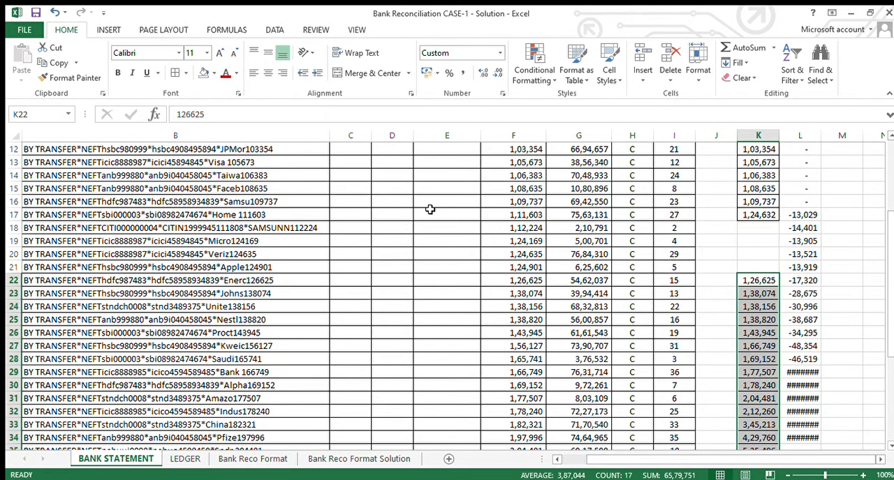
{"action": "key", "text": "Up"}
{"action": "key", "text": "Up"}
{"action": "key", "text": "Up"}
{"action": "key", "text": "Up"}
{"action": "key", "text": "Up"}
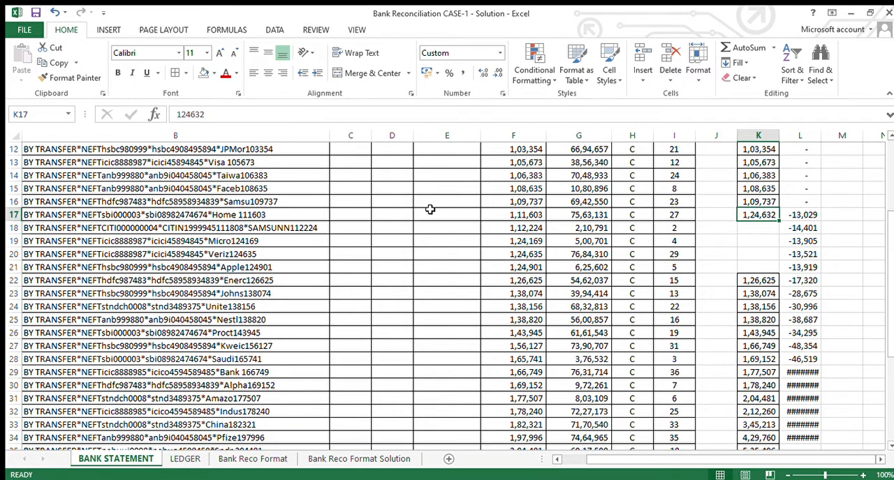
{"action": "key", "text": "ctrl+x"}
{"action": "key", "text": "Left"}
{"action": "key", "text": "Left"}
{"action": "key", "text": "Left"}
{"action": "key", "text": "Left"}
{"action": "key", "text": "Left"}
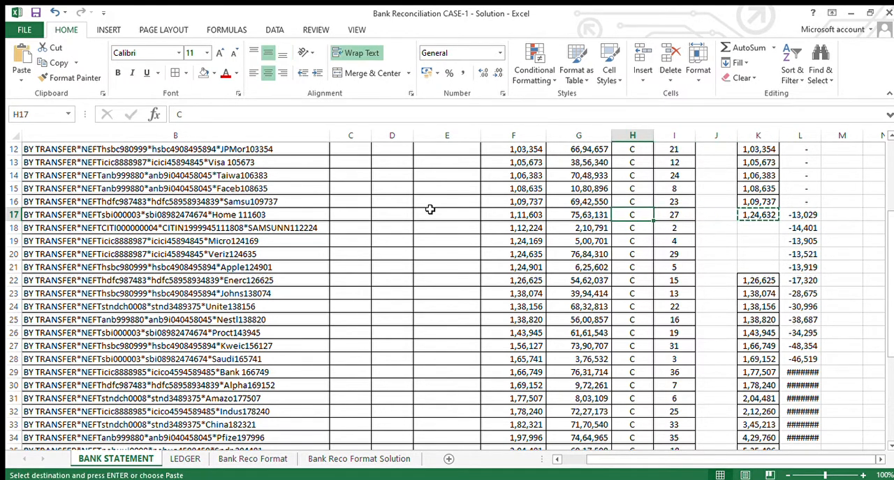
{"action": "key", "text": "Right"}
{"action": "key", "text": "Right"}
{"action": "key", "text": "Right"}
{"action": "key", "text": "Right"}
{"action": "key", "text": "Right"}
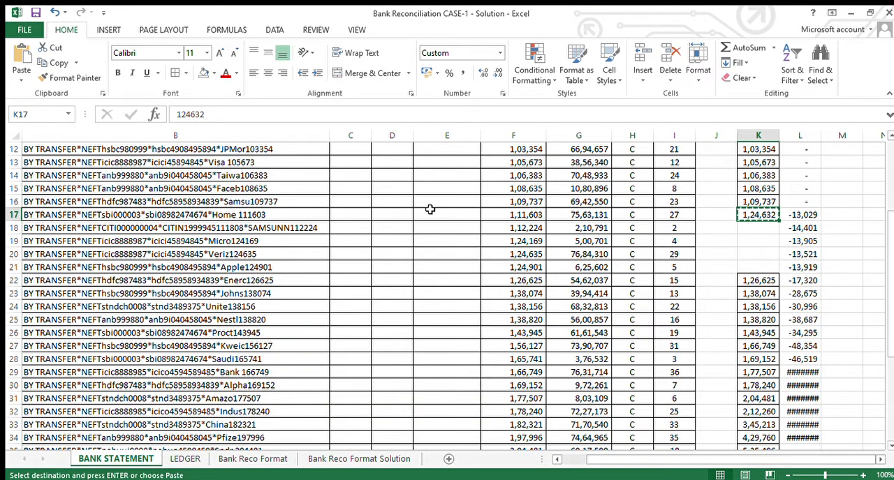
{"action": "key", "text": "Down"}
{"action": "key", "text": "Down"}
{"action": "key", "text": "Down"}
{"action": "key", "text": "Down"}
{"action": "key", "text": "Down"}
{"action": "key", "text": "Down"}
{"action": "key", "text": "Down"}
{"action": "key", "text": "Down"}
{"action": "key", "text": "Down"}
{"action": "key", "text": "Down"}
{"action": "key", "text": "Down"}
{"action": "key", "text": "Down"}
{"action": "key", "text": "Down"}
{"action": "key", "text": "Down"}
{"action": "key", "text": "Down"}
{"action": "key", "text": "Down"}
{"action": "key", "text": "Down"}
{"action": "key", "text": "Down"}
{"action": "key", "text": "Down"}
{"action": "key", "text": "Down"}
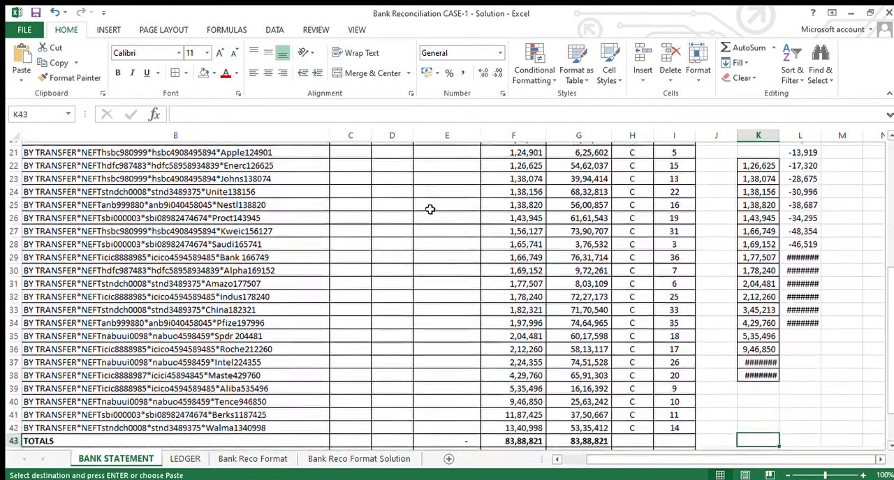
{"action": "key", "text": "Down"}
{"action": "key", "text": "Down"}
{"action": "key", "text": "Down"}
{"action": "key", "text": "Down"}
{"action": "key", "text": "Down"}
{"action": "key", "text": "Down"}
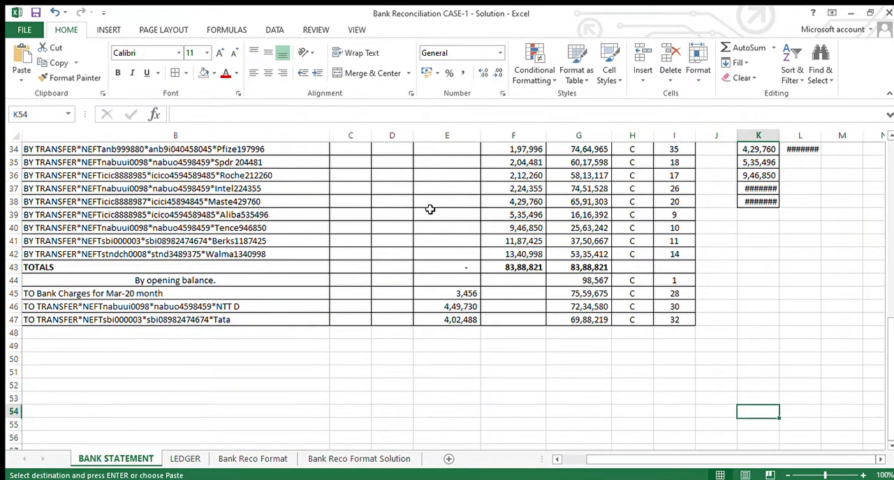
- On the LEDGER sheet, highlight row 16, voucher RV 43923 for 1,24,632, in yellow
{"action": "key", "text": "ctrl+Page_Down"}
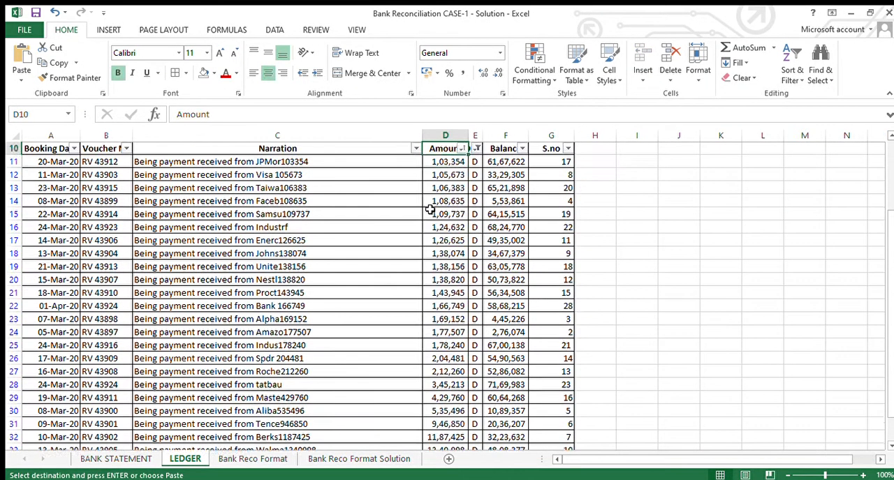
{"action": "key", "text": "Down"}
{"action": "key", "text": "Down"}
{"action": "key", "text": "Down"}
{"action": "key", "text": "shift+space"}
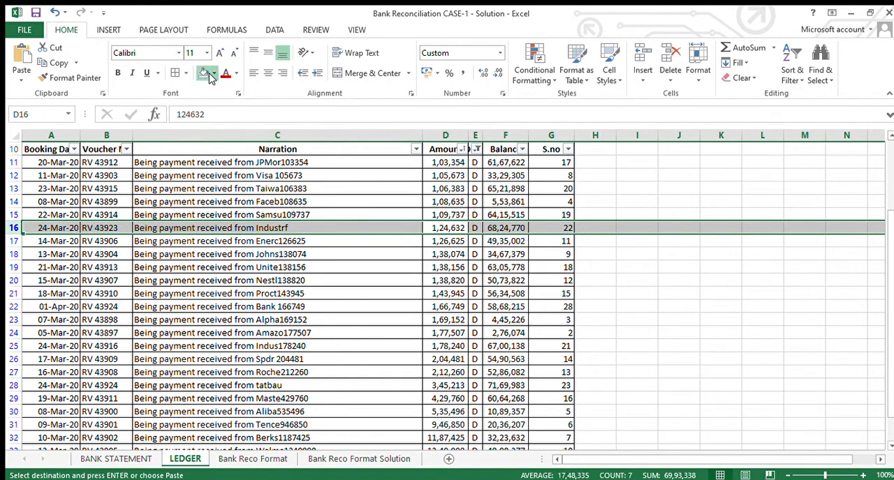
{"action": "key", "text": "Escape"}
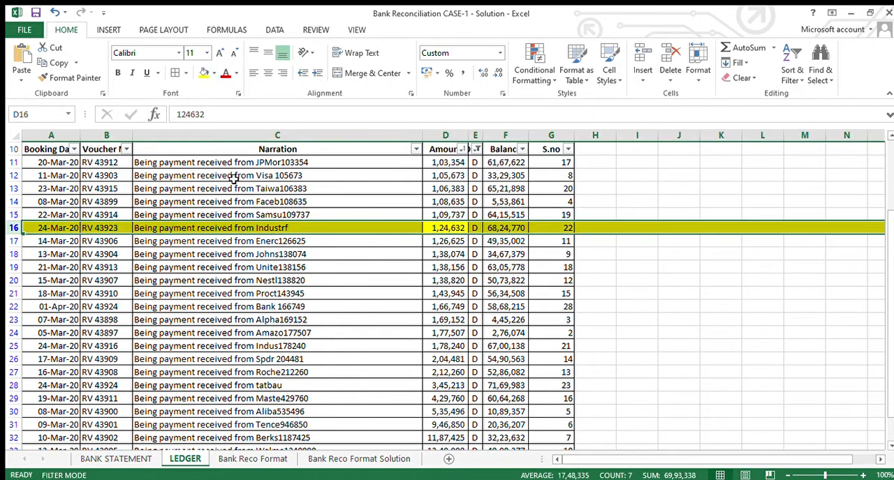
{"action": "key", "text": "Up"}
{"action": "key", "text": "Down"}
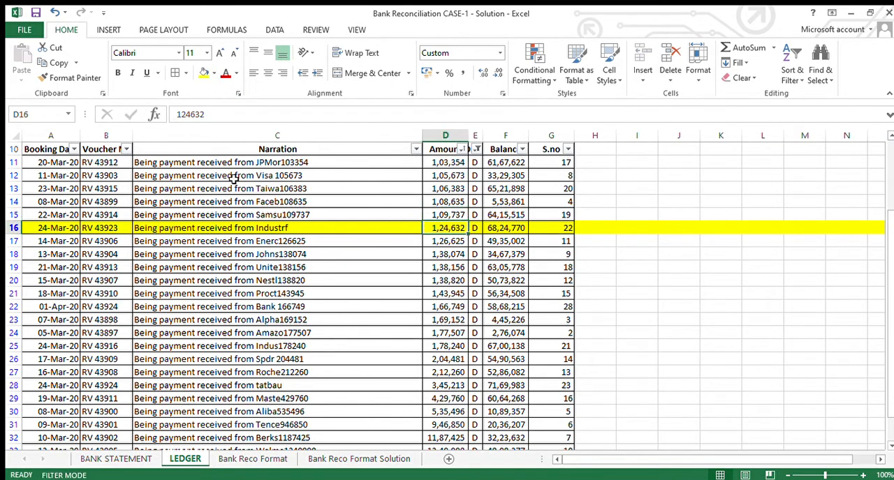
- On the BANK STATEMENT sheet, clear the unmatched ledger amount 1,24,632 from K17
{"action": "key", "text": "ctrl+Page_Down"}
{"action": "key", "text": "ctrl+Page_Up"}
{"action": "key", "text": "ctrl+Page_Up"}
{"action": "key", "text": "ctrl+Up"}
{"action": "key", "text": "ctrl+Up"}
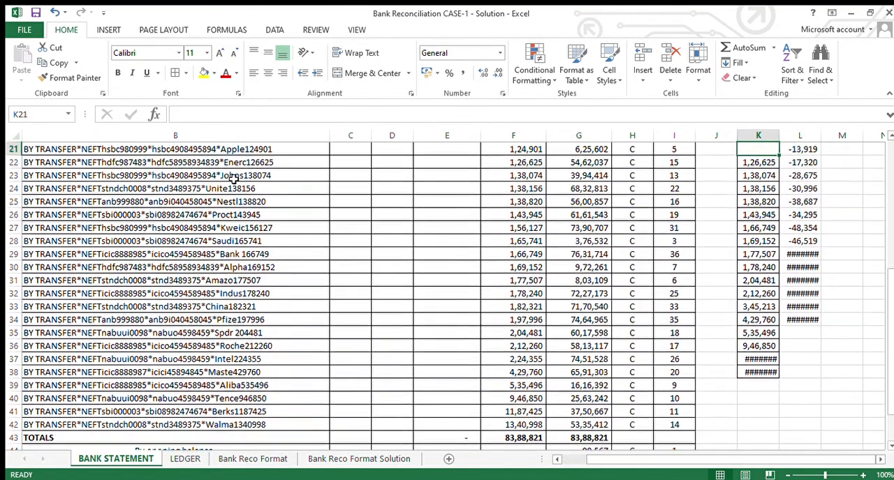
{"action": "key", "text": "ctrl+Up"}
{"action": "key", "text": "Down"}
{"action": "key", "text": "ctrl+Down"}
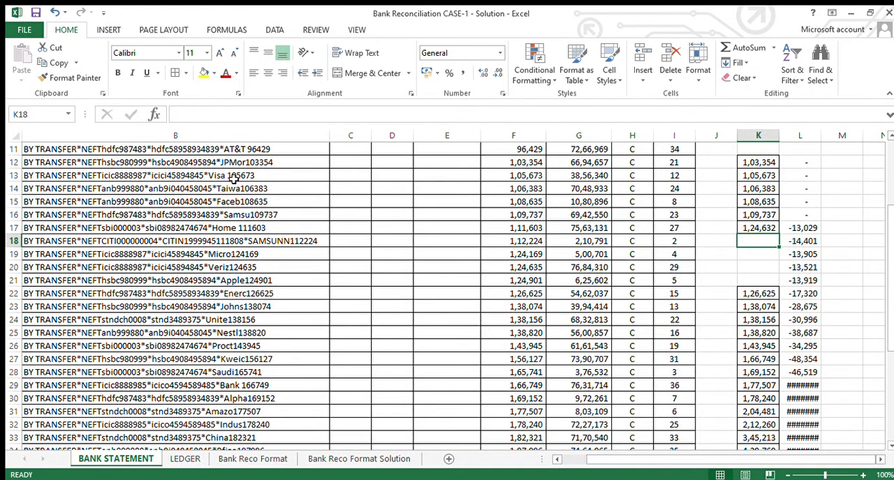
{"action": "key", "text": "Delete"}
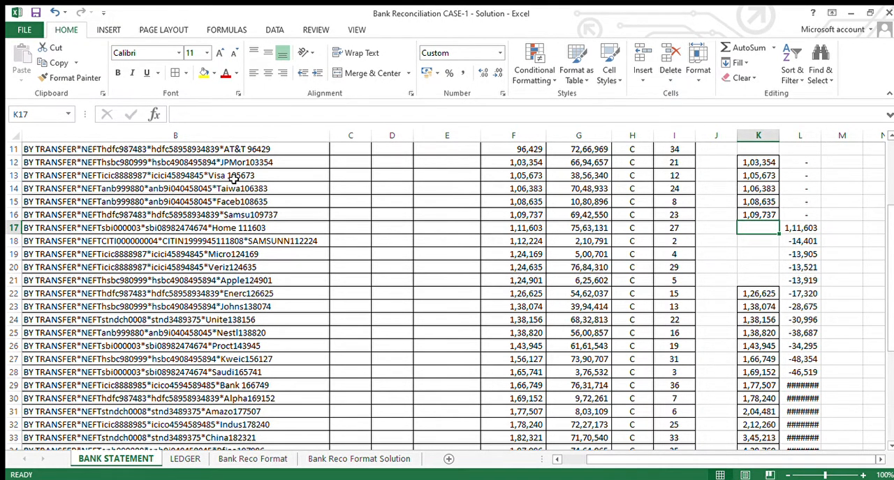
- Check the bank credits in F18:F23 against the ledger amounts in column K for rows without a match
{"action": "key", "text": "Down"}
{"action": "key", "text": "Down"}
{"action": "key", "text": "Down"}
{"action": "key", "text": "Down"}
{"action": "key", "text": "Down"}
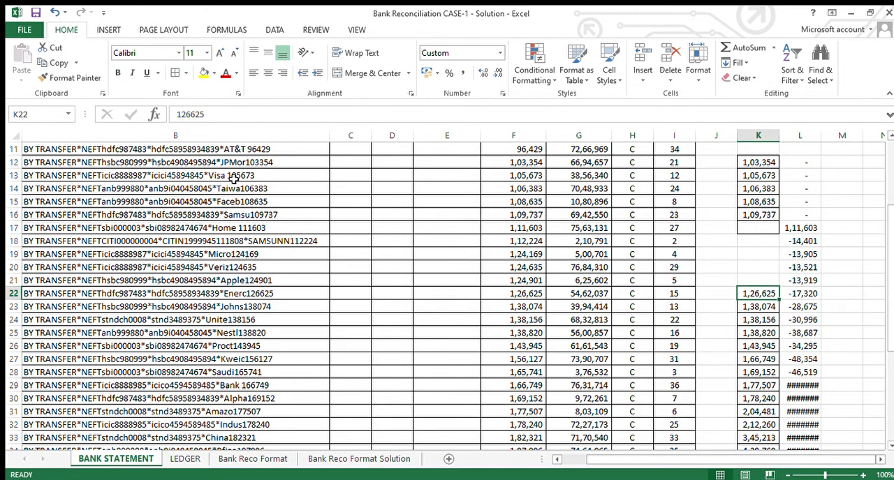
{"action": "key", "text": "Up"}
{"action": "key", "text": "Up"}
{"action": "key", "text": "Up"}
{"action": "key", "text": "Up"}
{"action": "key", "text": "Left"}
{"action": "key", "text": "Left"}
{"action": "key", "text": "Left"}
{"action": "key", "text": "Left"}
{"action": "key", "text": "Left"}
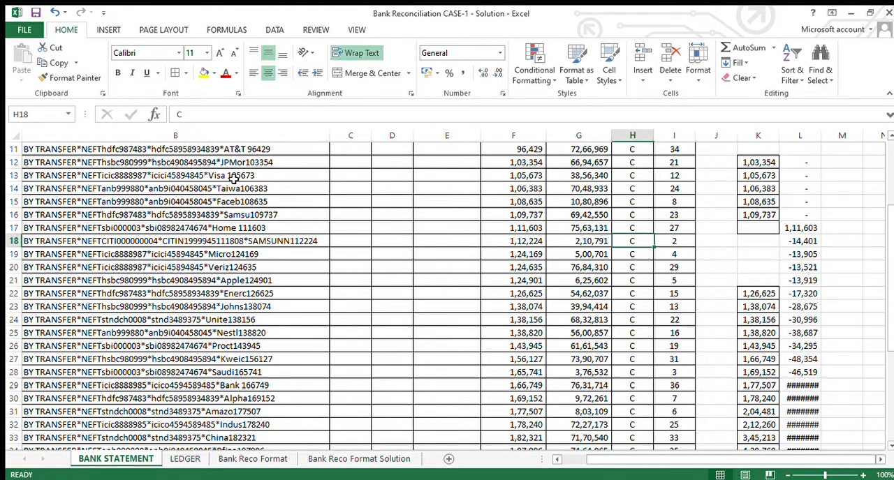
{"action": "key", "text": "Down"}
{"action": "key", "text": "Down"}
{"action": "key", "text": "Down"}
{"action": "key", "text": "Down"}
{"action": "key", "text": "Down"}
{"action": "key", "text": "Down"}
{"action": "key", "text": "Up"}
{"action": "key", "text": "Up"}
{"action": "key", "text": "Up"}
{"action": "key", "text": "Up"}
{"action": "key", "text": "Up"}
{"action": "key", "text": "Up"}
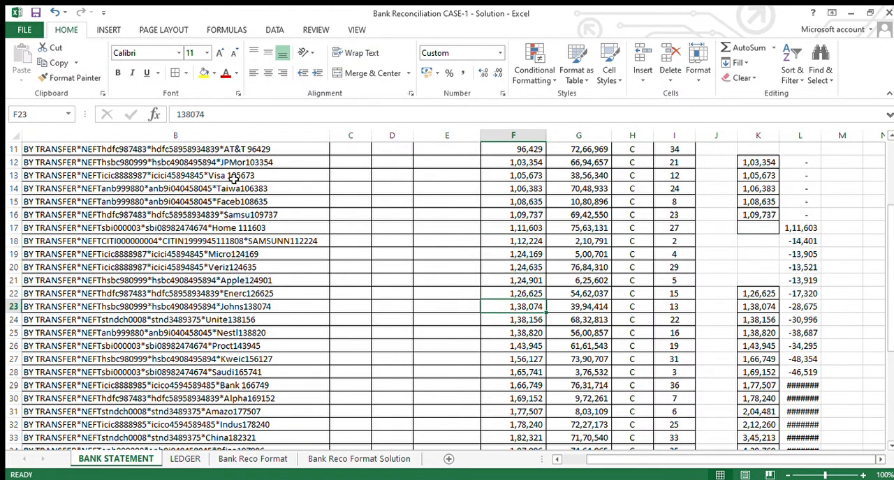
{"action": "key", "text": "Down"}
{"action": "key", "text": "Down"}
{"action": "key", "text": "Down"}
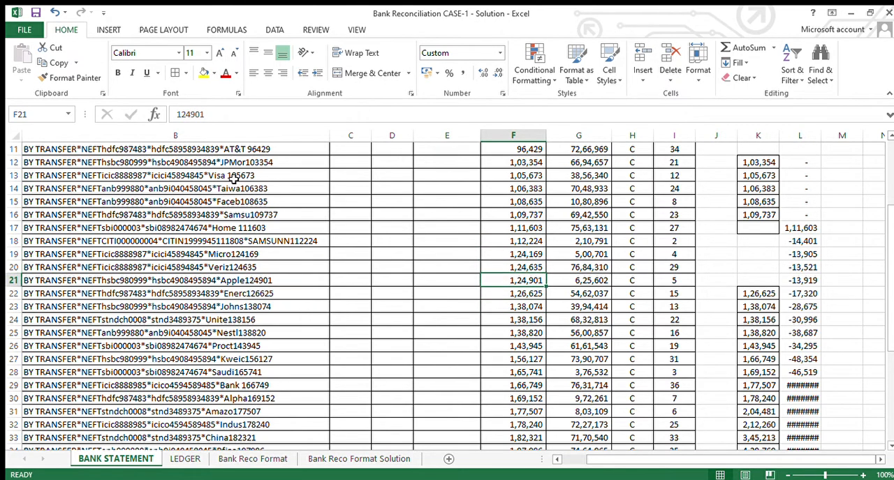
{"action": "key", "text": "Up"}
{"action": "key", "text": "Up"}
{"action": "key", "text": "Up"}
{"action": "key", "text": "Down"}
{"action": "key", "text": "Down"}
{"action": "key", "text": "Up"}
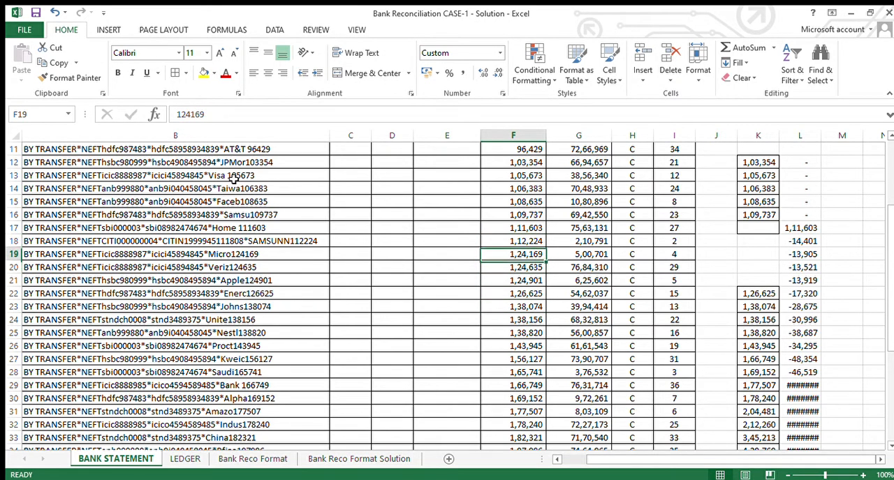
{"action": "key", "text": "Down"}
{"action": "key", "text": "Up"}
{"action": "key", "text": "Down"}
{"action": "key", "text": "Up"}
{"action": "key", "text": "Down"}
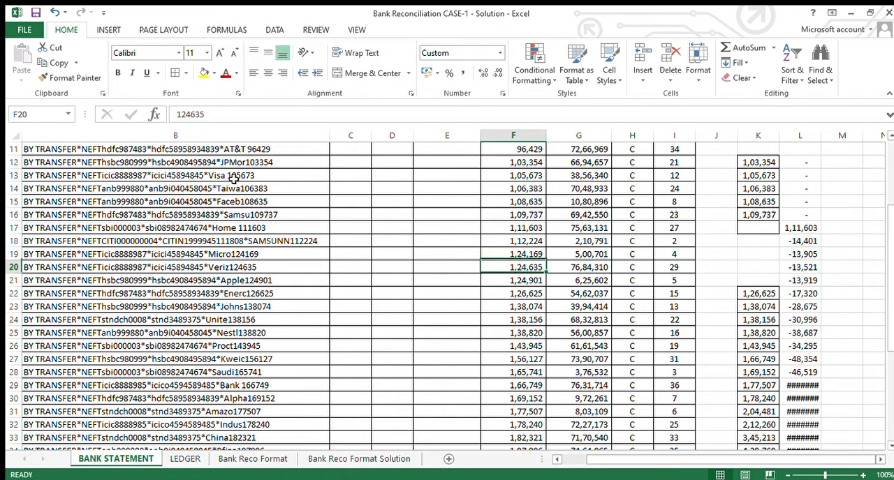
{"action": "key", "text": "Up"}
{"action": "key", "text": "Down"}
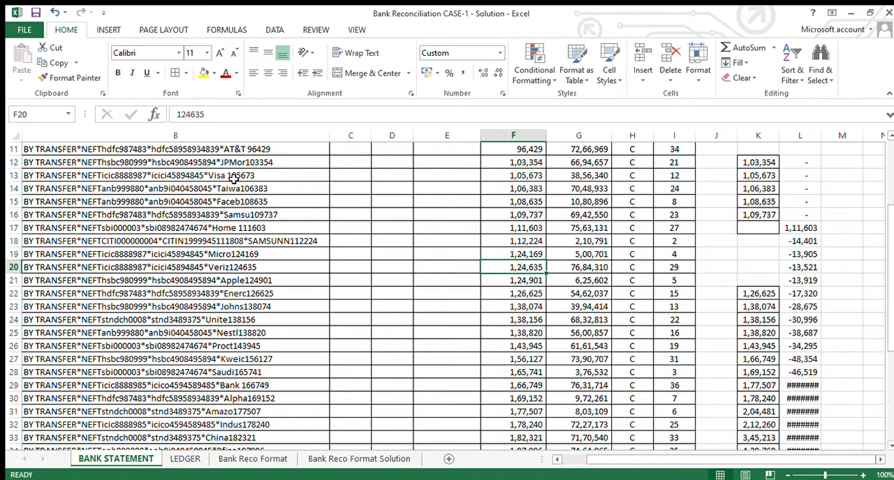
- Refill the difference formula from L12 down to L34 so each row subtracts its own column K amount from column F
{"action": "key", "text": "Right"}
{"action": "key", "text": "Right"}
{"action": "key", "text": "Right"}
{"action": "key", "text": "Right"}
{"action": "key", "text": "Down"}
{"action": "key", "text": "Down"}
{"action": "key", "text": "Right"}
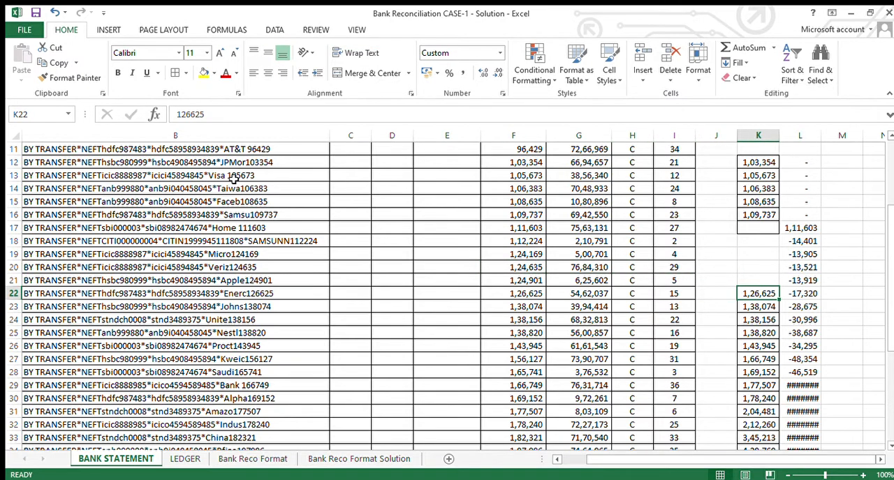
{"action": "key", "text": "Right"}
{"action": "key", "text": "Up"}
{"action": "key", "text": "Up"}
{"action": "key", "text": "Up"}
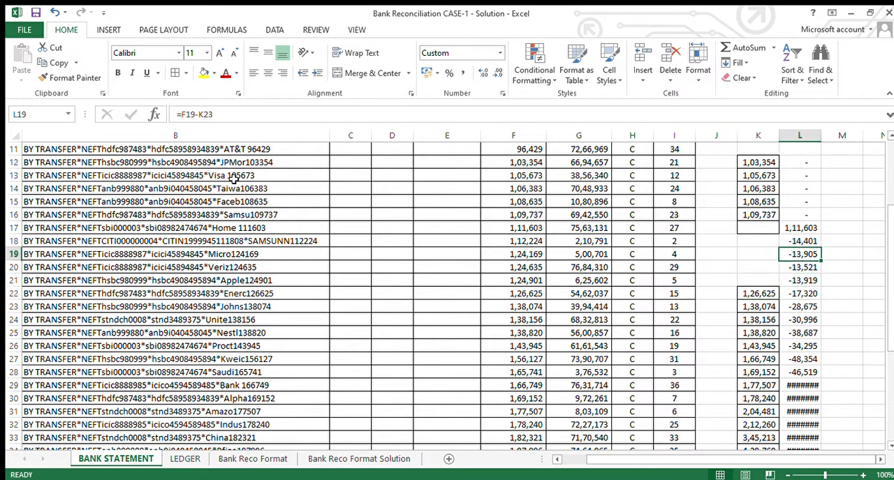
{"action": "key", "text": "shift+Down"}
{"action": "key", "text": "shift+Down"}
{"action": "key", "text": "shift+Down"}
{"action": "key", "text": "shift+Down"}
{"action": "key", "text": "shift+Down"}
{"action": "key", "text": "shift+Down"}
{"action": "key", "text": "shift+Down"}
{"action": "key", "text": "shift+Down"}
{"action": "key", "text": "shift+Down"}
{"action": "key", "text": "shift+Down"}
{"action": "key", "text": "shift+Down"}
{"action": "key", "text": "shift+Down"}
{"action": "key", "text": "shift+Down"}
{"action": "key", "text": "shift+Down"}
{"action": "key", "text": "shift+Down"}
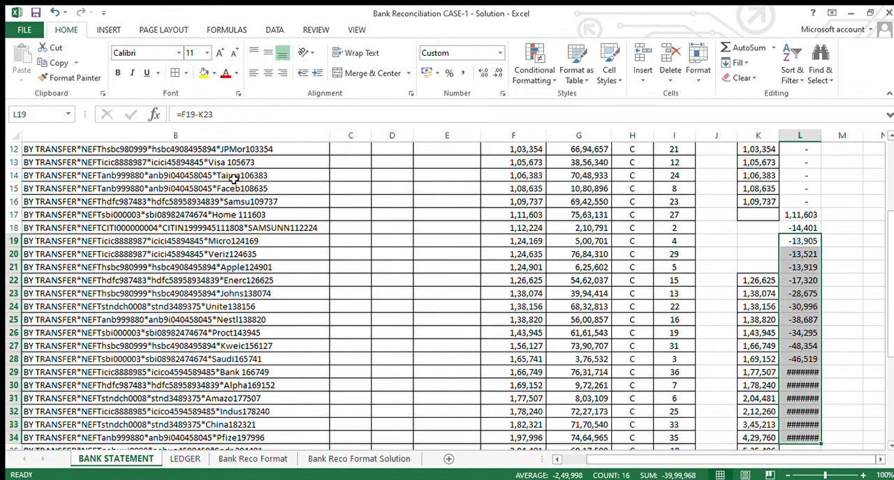
{"action": "key", "text": "Up"}
{"action": "key", "text": "Up"}
{"action": "key", "text": "Up"}
{"action": "key", "text": "Up"}
{"action": "key", "text": "Up"}
{"action": "key", "text": "Up"}
{"action": "key", "text": "Up"}
{"action": "key", "text": "ctrl+shift+Down"}
{"action": "key", "text": "ctrl+d"}
{"action": "key", "text": "Down"}
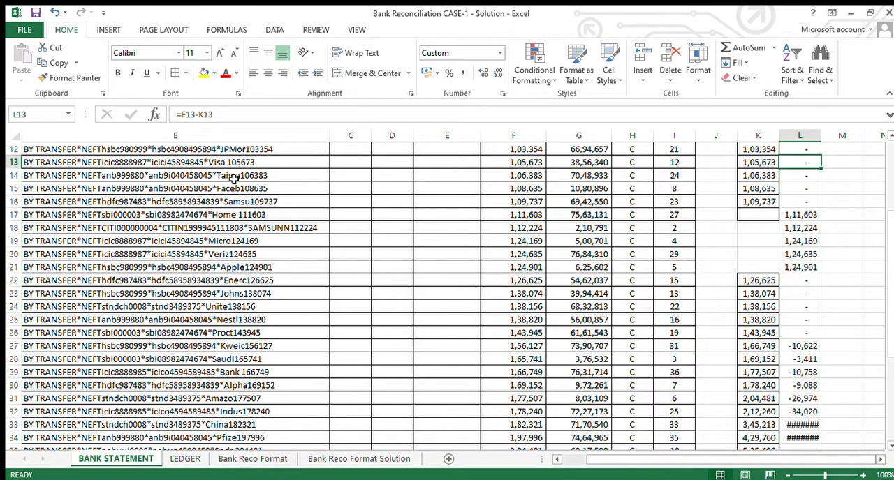
- Move the ledger amounts in K27:K38 down two rows so that 1,66,749 sits beside its matching bank credit in row 29
{"action": "key", "text": "Down"}
{"action": "key", "text": "Down"}
{"action": "key", "text": "Down"}
{"action": "key", "text": "Down"}
{"action": "key", "text": "Down"}
{"action": "key", "text": "Down"}
{"action": "key", "text": "Down"}
{"action": "key", "text": "Down"}
{"action": "key", "text": "Down"}
{"action": "key", "text": "Down"}
{"action": "key", "text": "Left"}
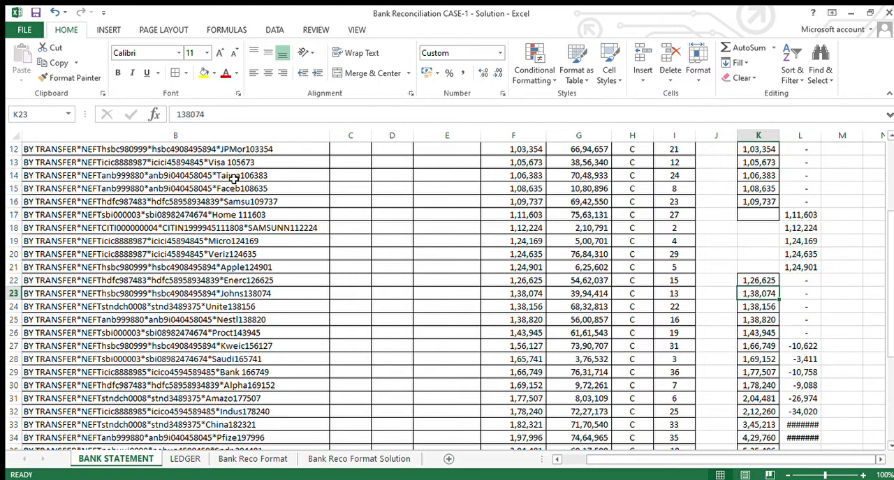
{"action": "key", "text": "Down"}
{"action": "key", "text": "Down"}
{"action": "key", "text": "Down"}
{"action": "key", "text": "Down"}
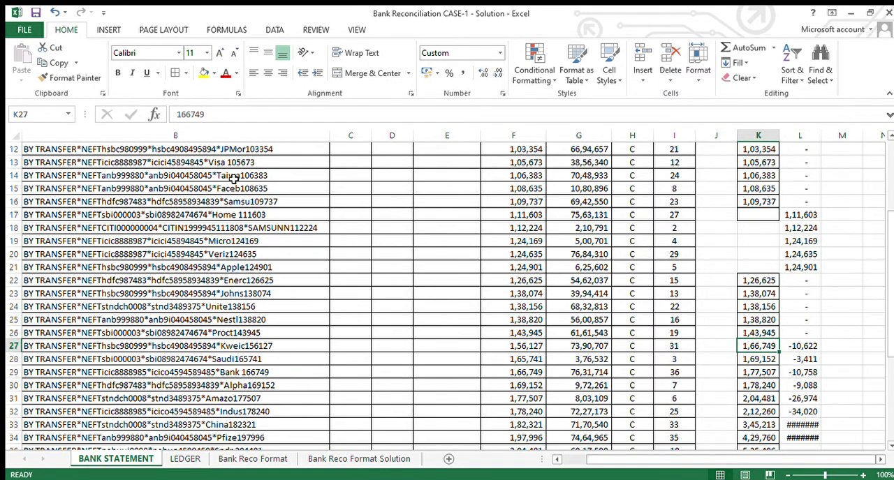
{"action": "key", "text": "ctrl+shift+Down"}
{"action": "key", "text": "ctrl+c"}
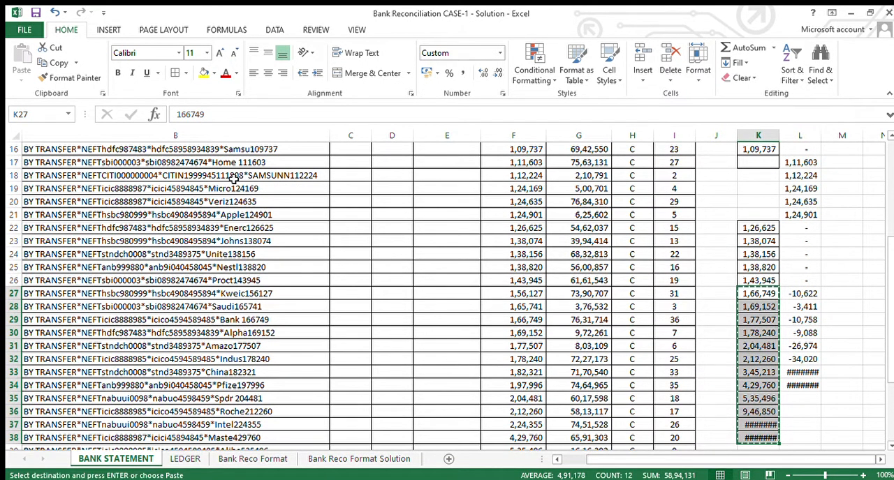
{"action": "key", "text": "Down"}
{"action": "key", "text": "Down"}
{"action": "key", "text": "Down"}
{"action": "key", "text": "Up"}
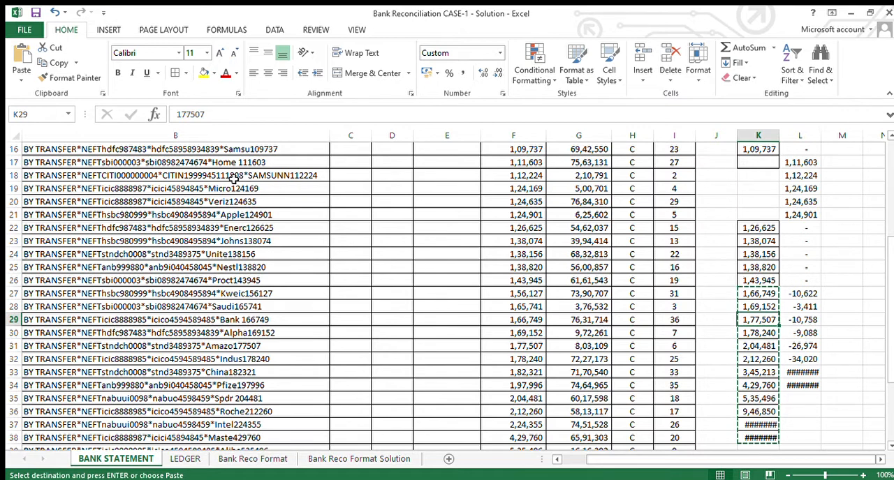
{"action": "key", "text": "ctrl+v"}
- Refill the difference formula from L26 down to L40 so each row subtracts its own column K amount from column F
{"action": "key", "text": "Right"}
{"action": "key", "text": "Up"}
{"action": "key", "text": "Up"}
{"action": "key", "text": "Up"}
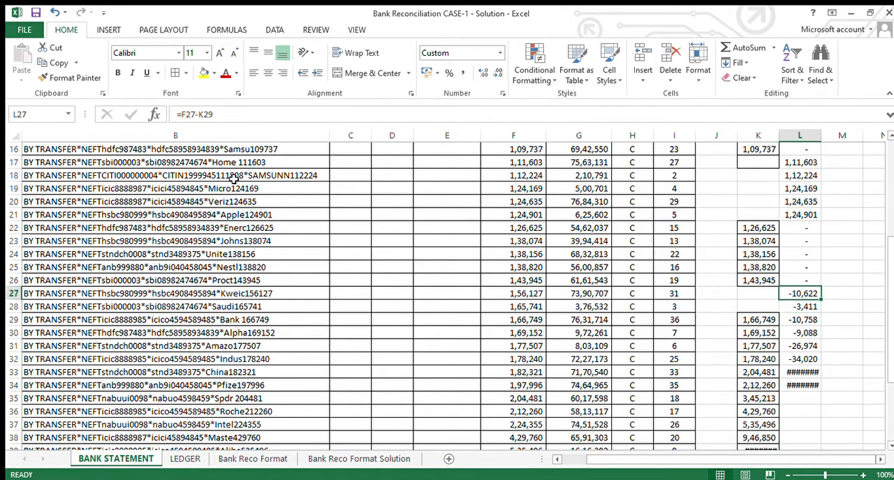
{"action": "key", "text": "ctrl+shift+Down"}
{"action": "key", "text": "shift+Down"}
{"action": "key", "text": "shift+Down"}
{"action": "key", "text": "shift+Down"}
{"action": "key", "text": "shift+Down"}
{"action": "key", "text": "shift+Down"}
{"action": "key", "text": "shift+Down"}
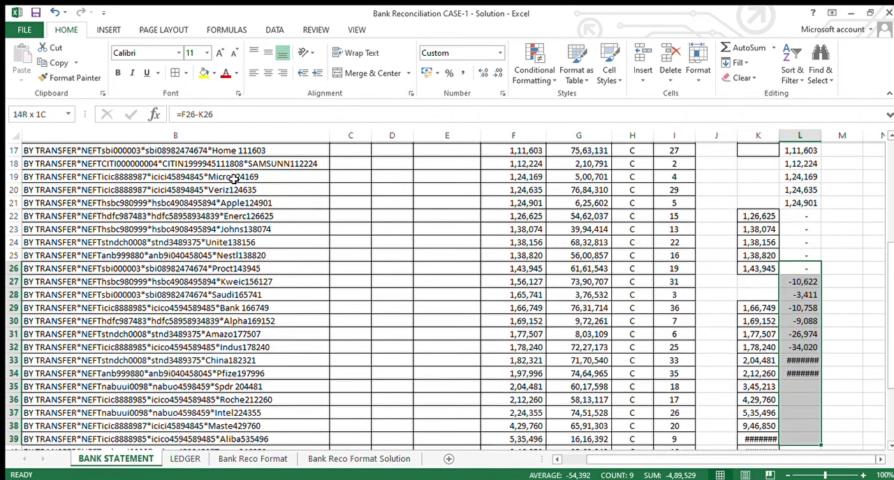
{"action": "key", "text": "ctrl+d"}
- Move the ledger amounts in K33:K40 down two rows so that 2,04,481 lines up with its bank credit in row 35
{"action": "key", "text": "Down"}
{"action": "key", "text": "Down"}
{"action": "key", "text": "Down"}
{"action": "key", "text": "Down"}
{"action": "key", "text": "Down"}
{"action": "key", "text": "Down"}
{"action": "key", "text": "Down"}
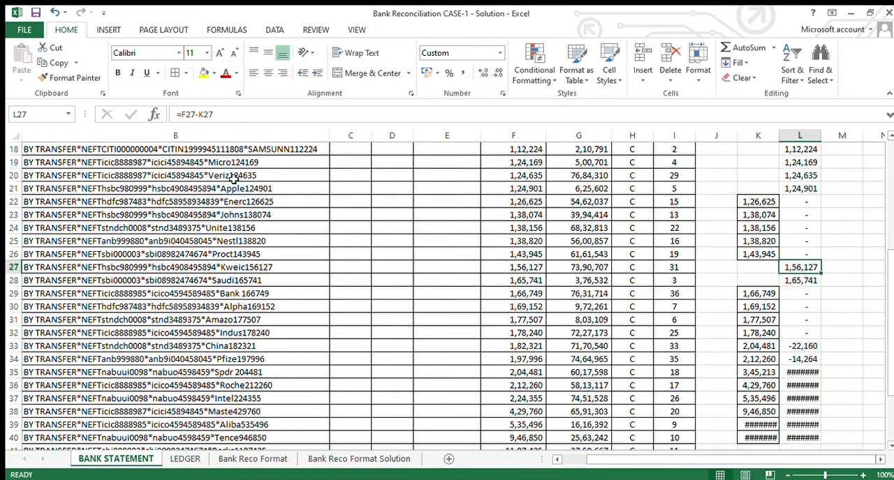
{"action": "key", "text": "Left"}
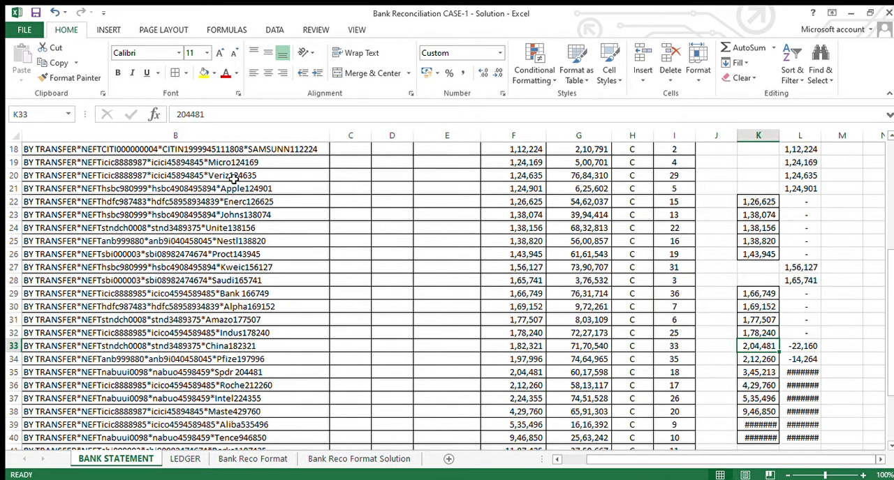
{"action": "key", "text": "shift+Down"}
{"action": "key", "text": "shift+Down"}
{"action": "key", "text": "shift+Down"}
{"action": "key", "text": "shift+Down"}
{"action": "key", "text": "shift+Down"}
{"action": "key", "text": "shift+Down"}
{"action": "key", "text": "shift+Down"}
{"action": "key", "text": "Down"}
{"action": "key", "text": "Down"}
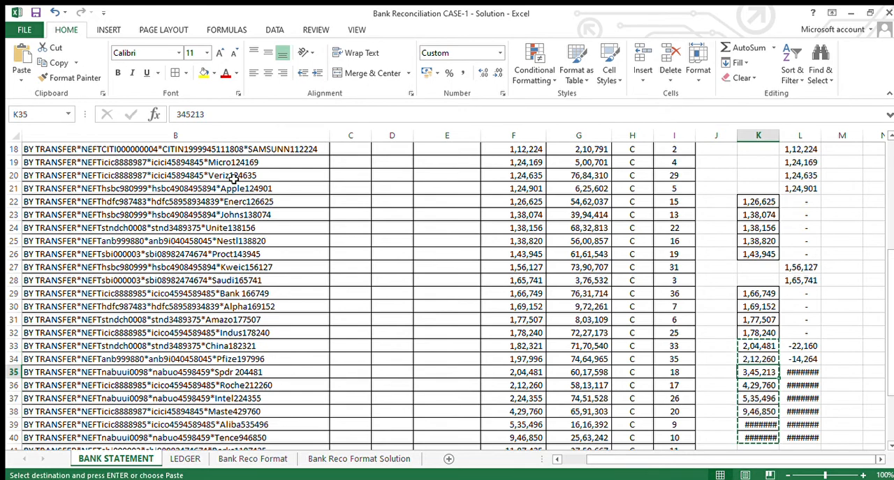
{"action": "key", "text": "Return"}
- Refill the difference formula from L31 down to L48 using each row's own column F and K amounts
{"action": "key", "text": "Right"}
{"action": "key", "text": "Up"}
{"action": "key", "text": "Up"}
{"action": "key", "text": "shift+Down"}
{"action": "key", "text": "shift+Down"}
{"action": "key", "text": "shift+Down"}
{"action": "key", "text": "shift+Down"}
{"action": "key", "text": "shift+Down"}
{"action": "key", "text": "shift+Down"}
{"action": "key", "text": "shift+Down"}
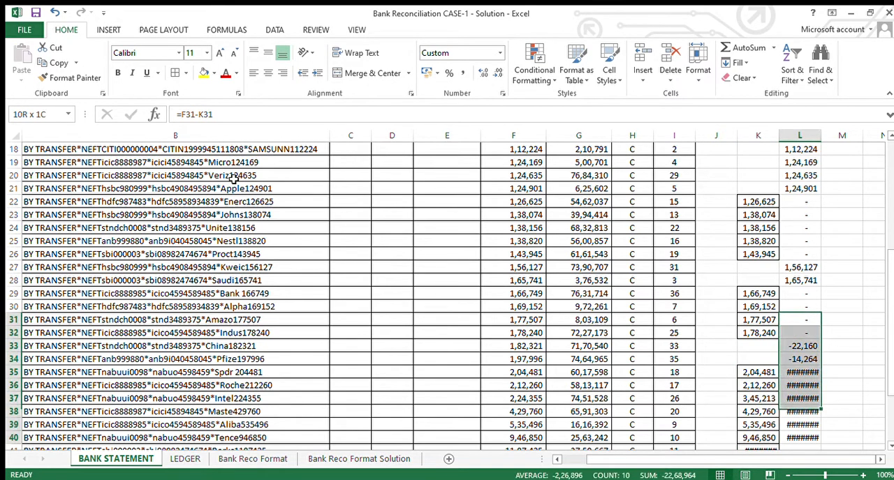
{"action": "key", "text": "ctrl+shift+Down"}
{"action": "key", "text": "shift+Up"}
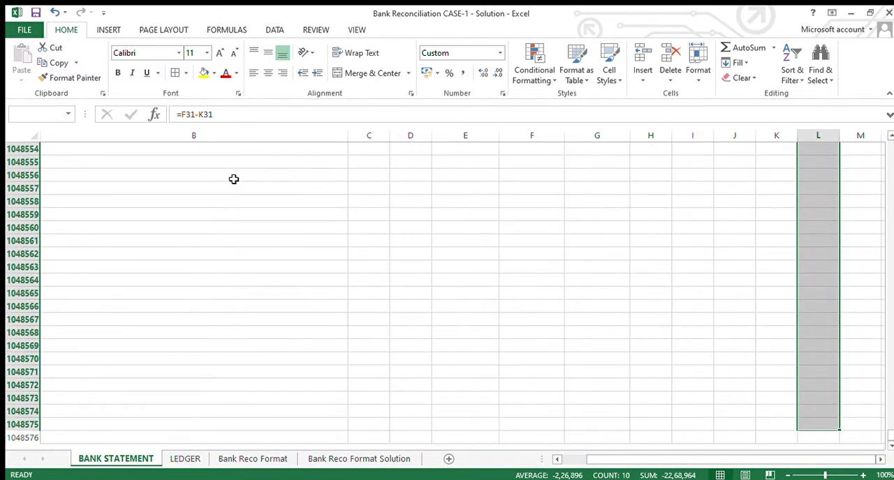
{"action": "key", "text": "ctrl+shift+Up"}
{"action": "key", "text": "shift+Down"}
{"action": "key", "text": "shift+Down"}
{"action": "key", "text": "shift+Down"}
{"action": "key", "text": "shift+Down"}
{"action": "key", "text": "shift+Down"}
{"action": "key", "text": "shift+Down"}
{"action": "key", "text": "ctrl+d"}
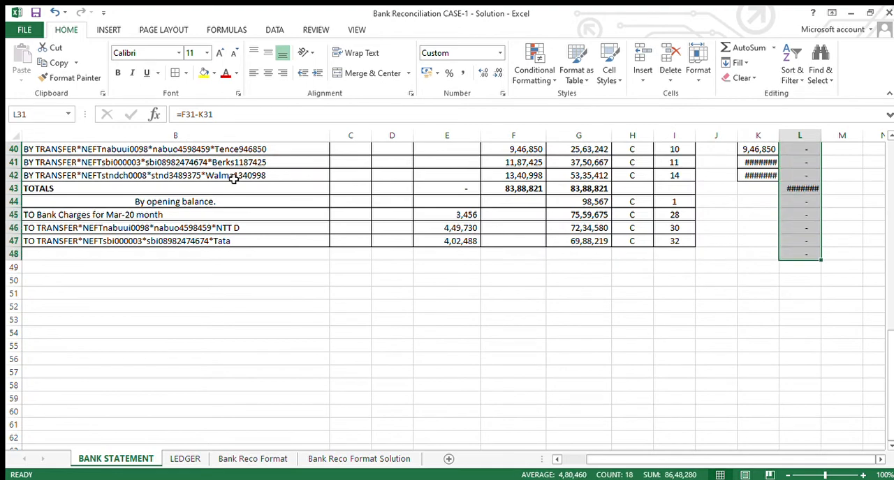
- Clear the unmatched ledger amount 3,45,213 from K37 beside the 2,24,355 bank credit
{"action": "key", "text": "Left"}
{"action": "key", "text": "Down"}
{"action": "key", "text": "Down"}
{"action": "key", "text": "Down"}
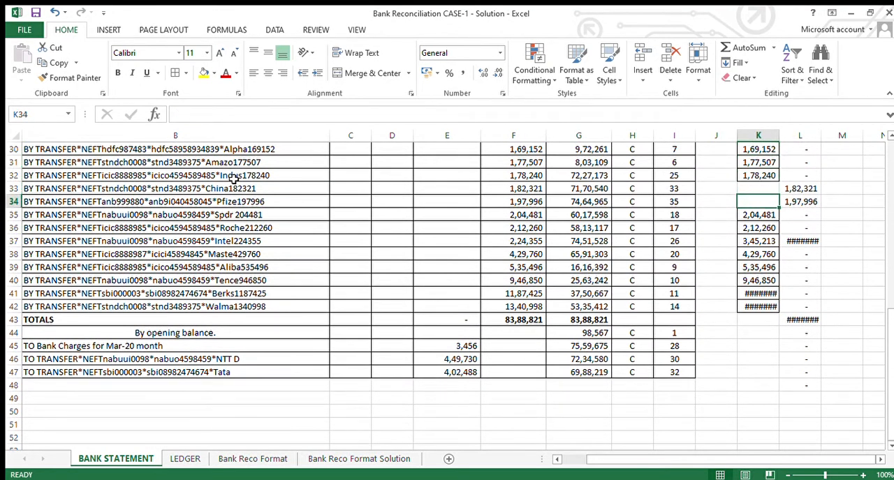
{"action": "key", "text": "Down"}
{"action": "key", "text": "Down"}
{"action": "key", "text": "Down"}
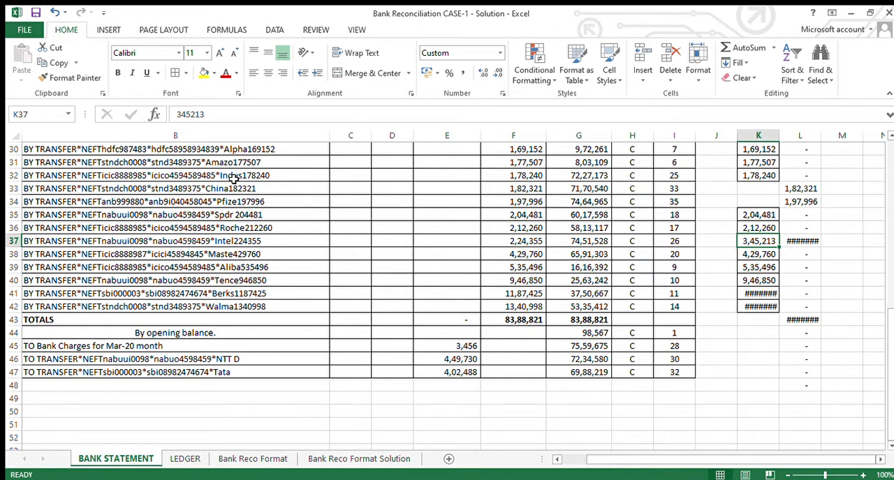
{"action": "key", "text": "Left"}
{"action": "key", "text": "Right"}
{"action": "key", "text": "Delete"}
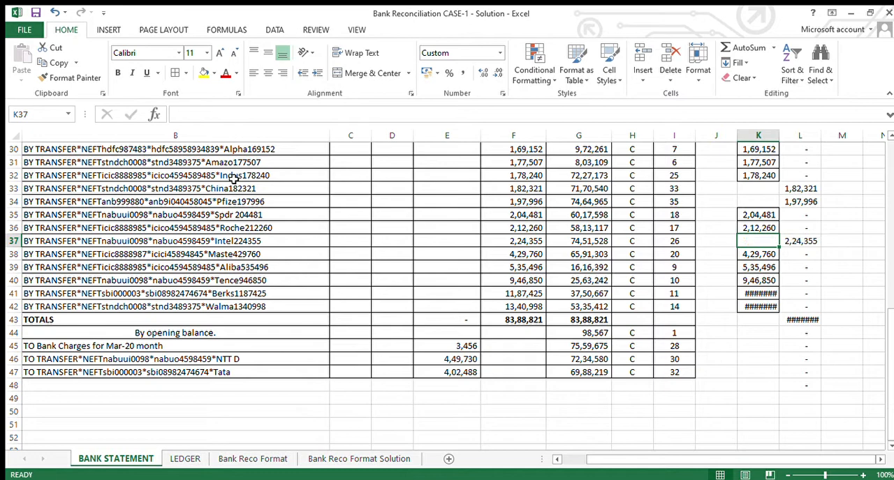
- On the LEDGER sheet, highlight row 28, voucher RV 43924 for 3,45,213, in yellow
{"action": "key", "text": "ctrl+Page_Down"}
{"action": "key", "text": "Down"}
{"action": "key", "text": "Down"}
{"action": "key", "text": "Down"}
{"action": "key", "text": "Down"}
{"action": "key", "text": "Down"}
{"action": "key", "text": "Down"}
{"action": "key", "text": "Down"}
{"action": "key", "text": "Down"}
{"action": "key", "text": "Down"}
{"action": "key", "text": "Down"}
{"action": "key", "text": "Down"}
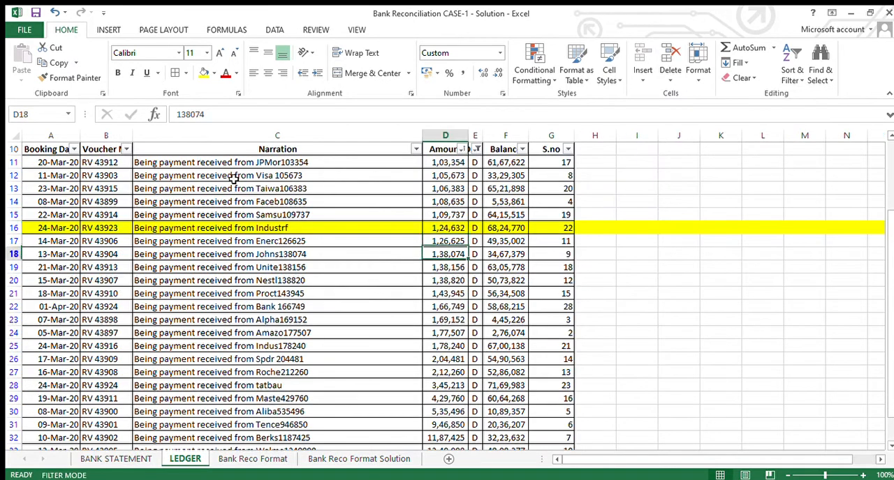
{"action": "key", "text": "shift+space"}
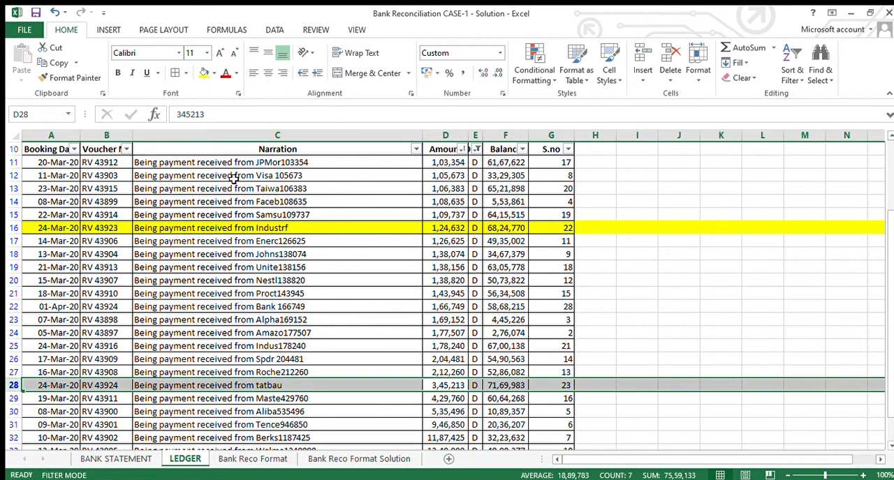
{"action": "left_click", "coordinate": [201, 74]}
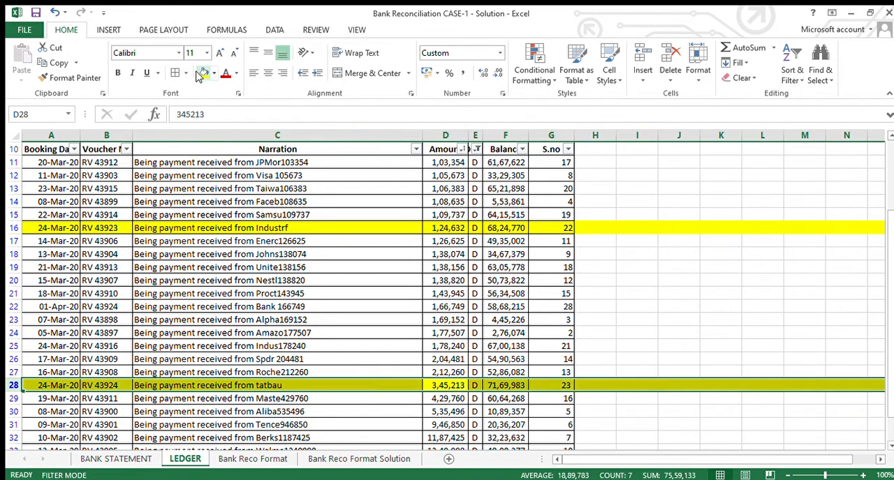
- On the BANK STATEMENT sheet, clear the surplus difference formulas in L43:L48, from the TOTALS row downward
{"action": "key", "text": "ctrl+Page_Up"}
{"action": "key", "text": "Down"}
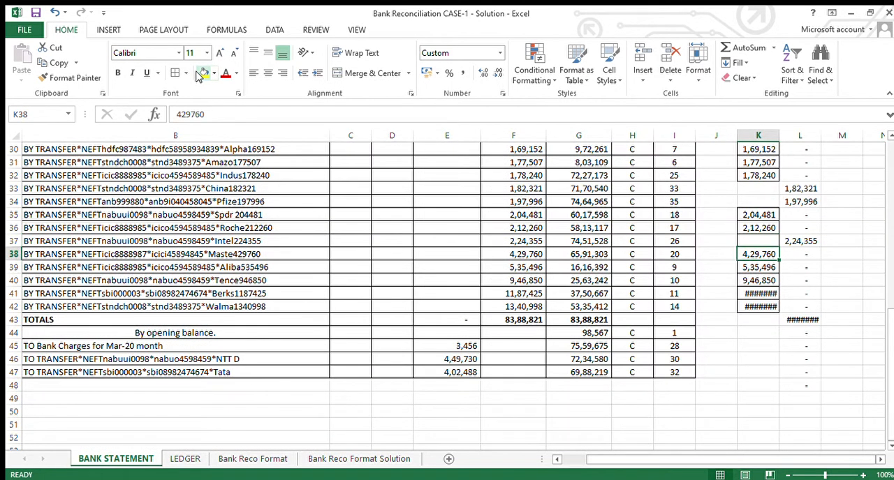
{"action": "key", "text": "Down"}
{"action": "key", "text": "Down"}
{"action": "key", "text": "Down"}
{"action": "key", "text": "Down"}
{"action": "key", "text": "Down"}
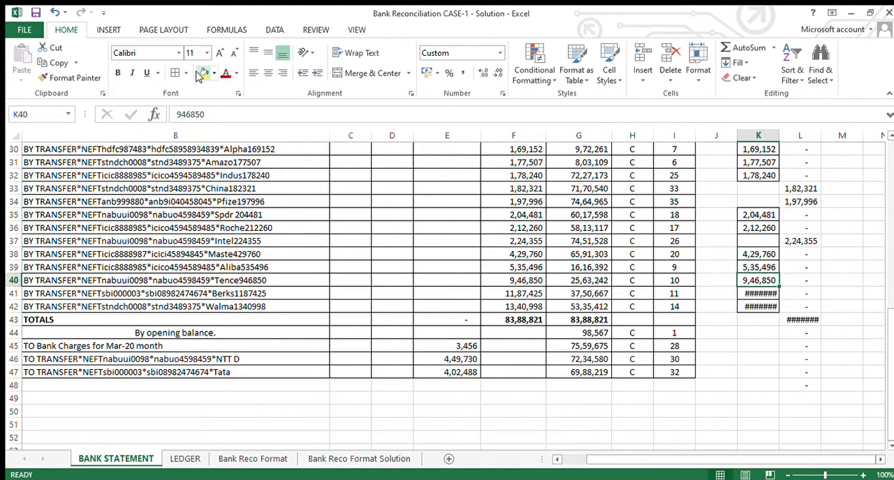
{"action": "key", "text": "Right"}
{"action": "key", "text": "ctrl+shift+Down"}
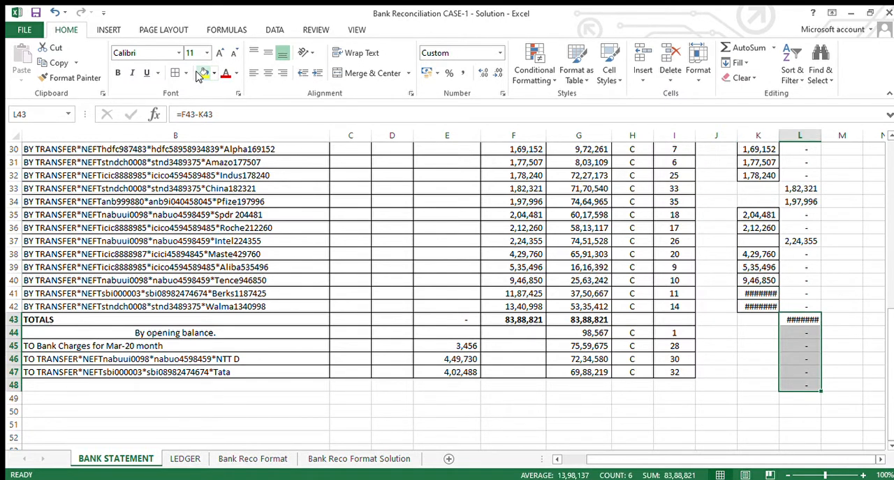
{"action": "key", "text": "Delete"}
- Autofit the width of column K to show its largest ledger amounts in full
{"action": "key", "text": "Left"}
{"action": "key", "text": "Up"}
{"action": "key", "text": "ctrl+space"}
{"action": "key", "text": "alt+h"}
{"action": "key", "text": "o"}
{"action": "key", "text": "i"}
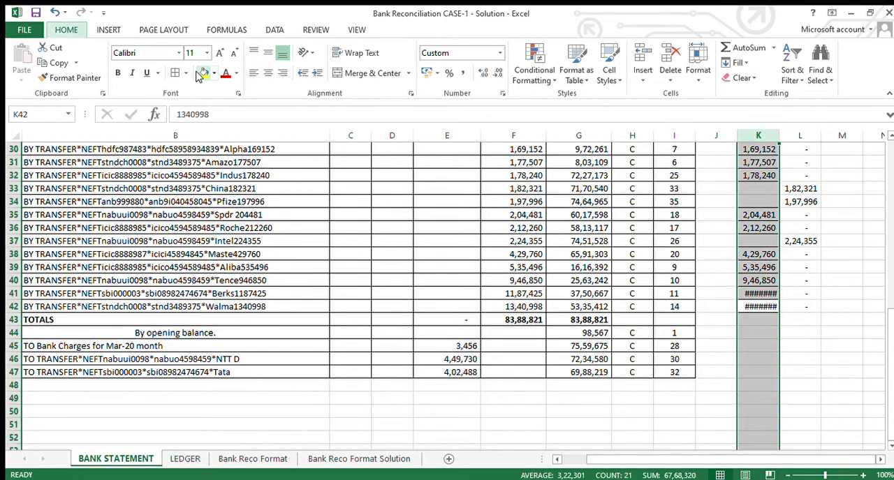
- Enter the heading "diff" in L10 above the difference column
{"action": "key", "text": "Up"}
{"action": "key", "text": "Up"}
{"action": "key", "text": "Up"}
{"action": "key", "text": "Up"}
{"action": "key", "text": "Up"}
{"action": "key", "text": "Up"}
{"action": "key", "text": "Up"}
{"action": "key", "text": "Up"}
{"action": "key", "text": "Up"}
{"action": "key", "text": "Up"}
{"action": "key", "text": "Up"}
{"action": "key", "text": "Up"}
{"action": "key", "text": "Up"}
{"action": "key", "text": "Up"}
{"action": "key", "text": "Up"}
{"action": "key", "text": "Up"}
{"action": "key", "text": "Up"}
{"action": "key", "text": "Up"}
{"action": "key", "text": "Up"}
{"action": "key", "text": "Up"}
{"action": "key", "text": "Up"}
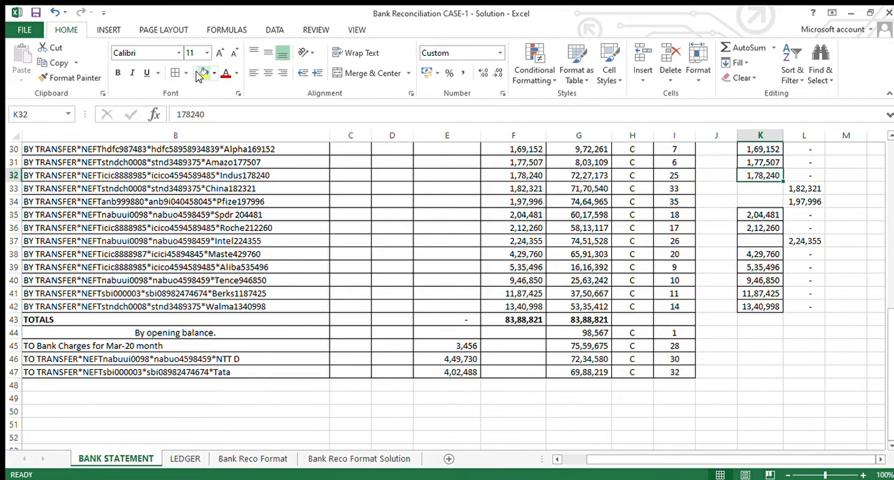
{"action": "key", "text": "ctrl+Up"}
{"action": "key", "text": "ctrl+Up"}
{"action": "key", "text": "Right"}
{"action": "key", "text": "Down"}
{"action": "key", "text": "Down"}
{"action": "key", "text": "Down"}
{"action": "key", "text": "Down"}
{"action": "key", "text": "Down"}
{"action": "key", "text": "Down"}
{"action": "key", "text": "Down"}
{"action": "key", "text": "Down"}
{"action": "key", "text": "Down"}
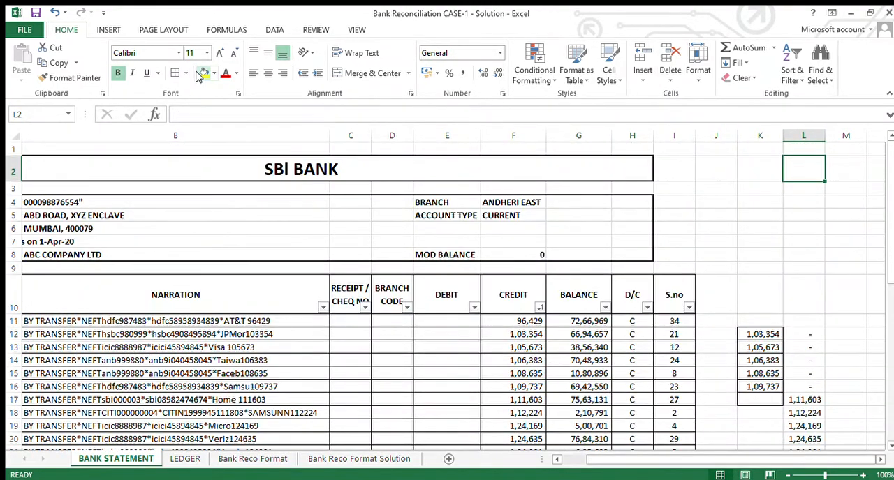
{"action": "type", "text": "diff"}
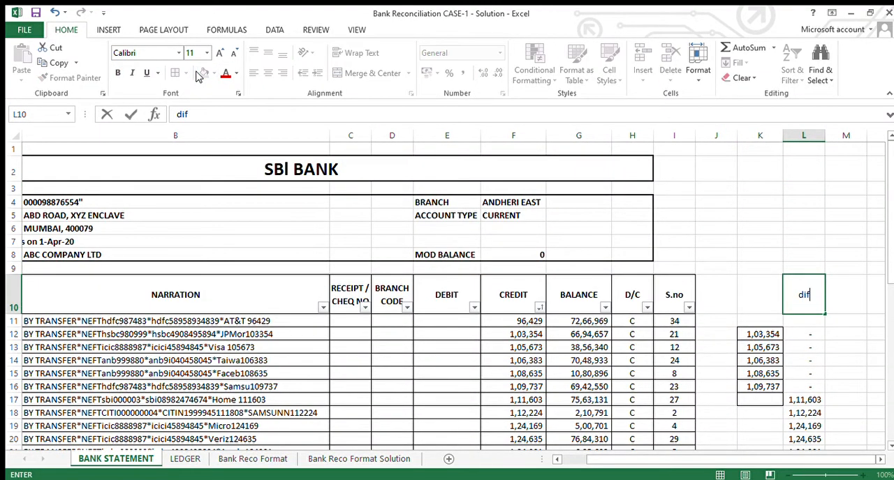
{"action": "key", "text": "Return"}
- Enter the heading "As per Ledger" in K10 above the ledger amounts
{"action": "key", "text": "Up"}
{"action": "key", "text": "Left"}
{"action": "type", "text": "As per Ledger"}
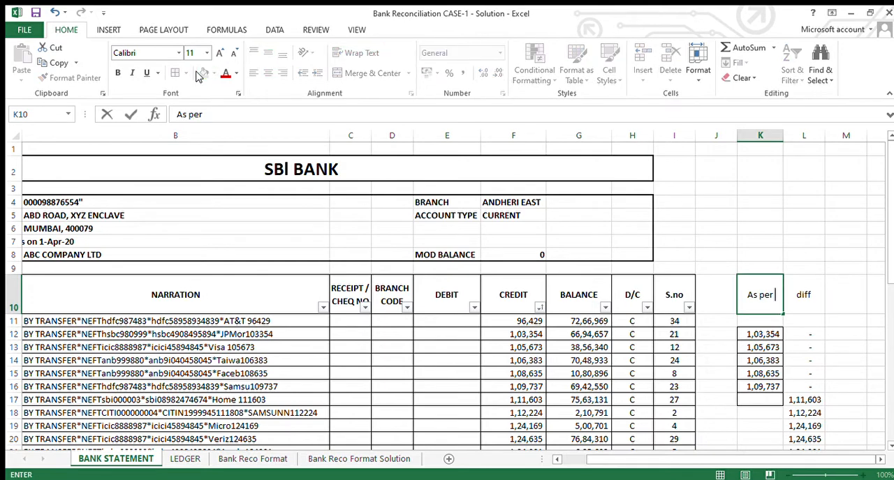
{"action": "key", "text": "Return"}
- Reapply the header filter to the table from row 10 to row 48 so it includes the As per Ledger and diff columns
{"action": "key", "text": "Up"}
{"action": "key", "text": "ctrl+Left"}
{"action": "key", "text": "ctrl+Left"}
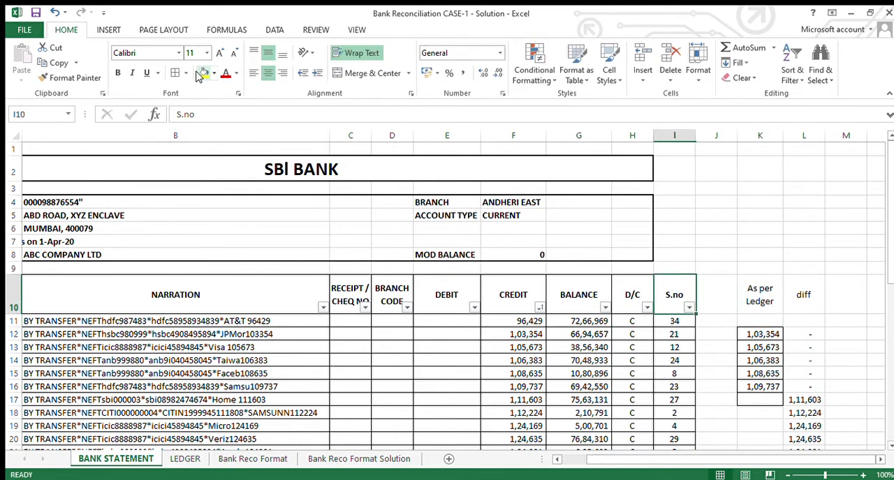
{"action": "key", "text": "ctrl+shift+End"}
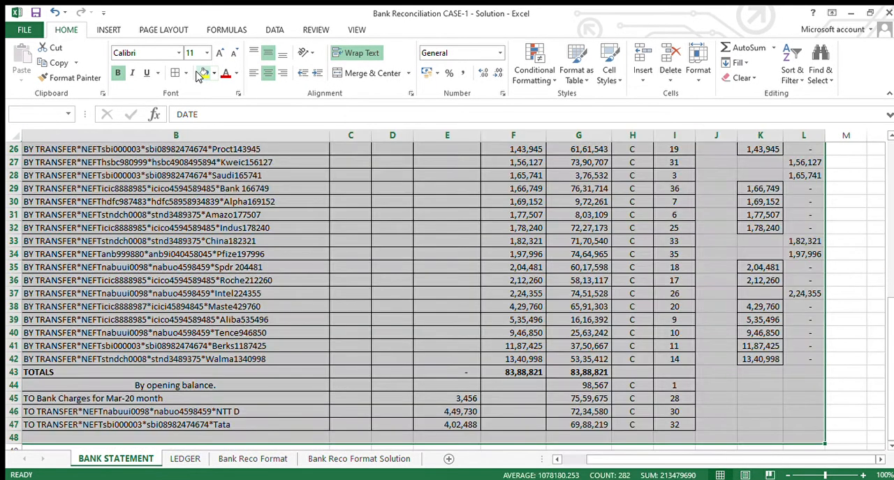
{"action": "key", "text": "ctrl+Right"}
{"action": "key", "text": "ctrl+Right"}
{"action": "key", "text": "ctrl+Right"}
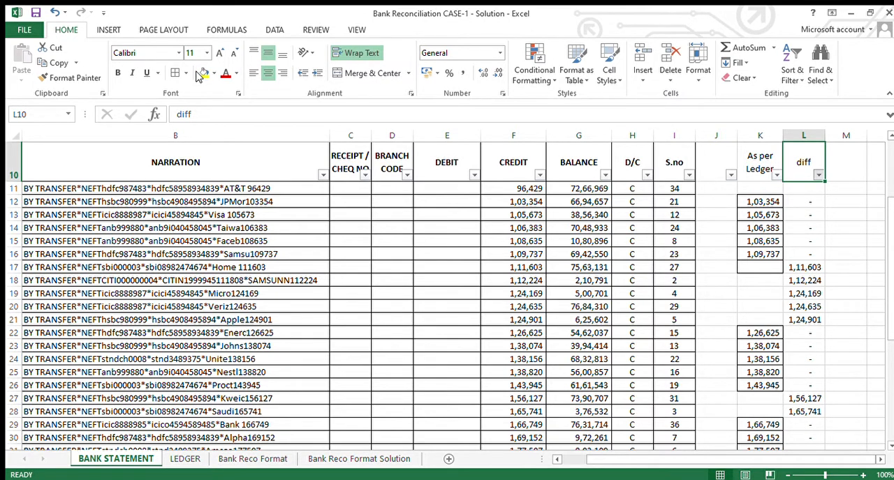
- Filter the diff column to leave out the zero differences and undo that filter
{"action": "key", "text": "Return"}
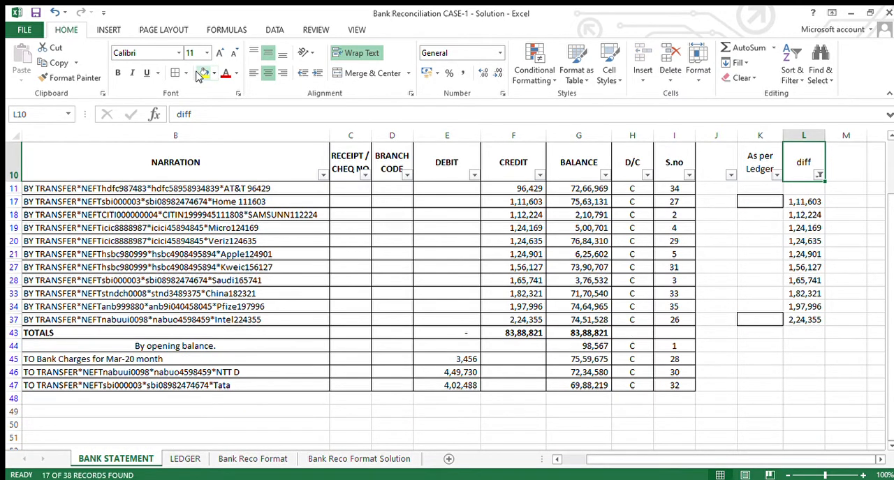
{"action": "key", "text": "ctrl+z"}
- Copy the difference formula from L12 up to L11 so it subtracts K11 from F11
{"action": "key", "text": "Down"}
{"action": "key", "text": "Down"}
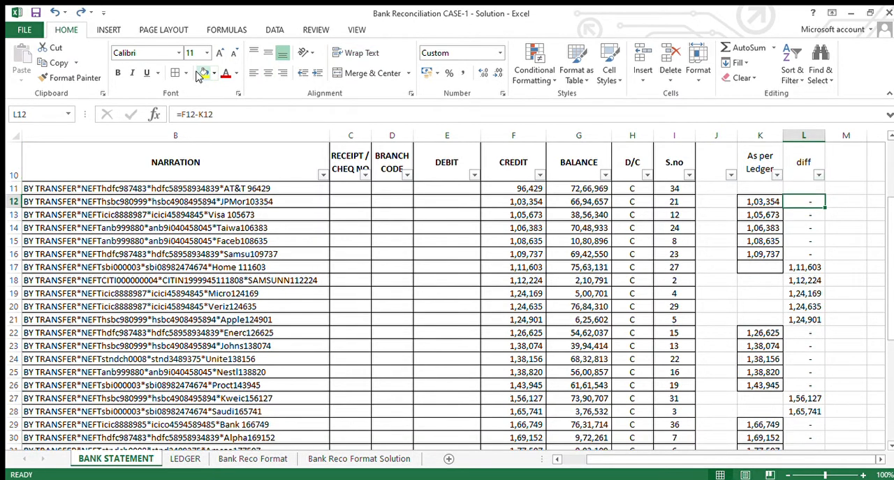
{"action": "key", "text": "Up"}
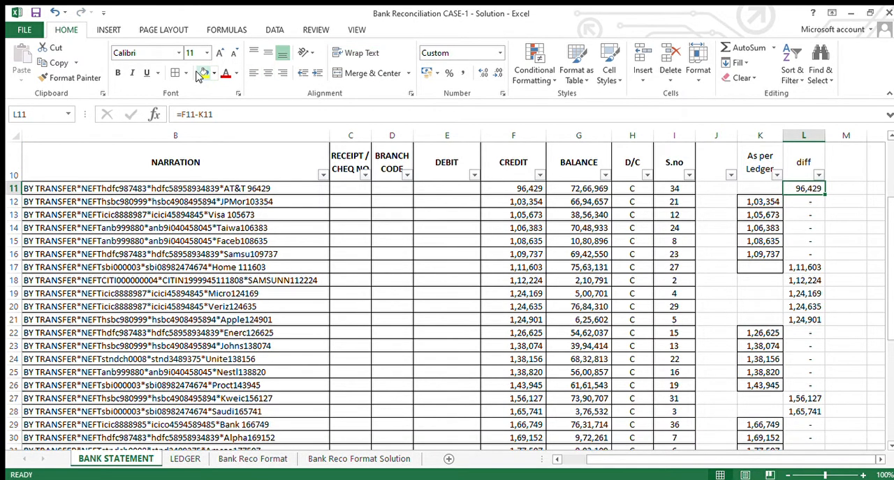
{"action": "key", "text": "Left"}
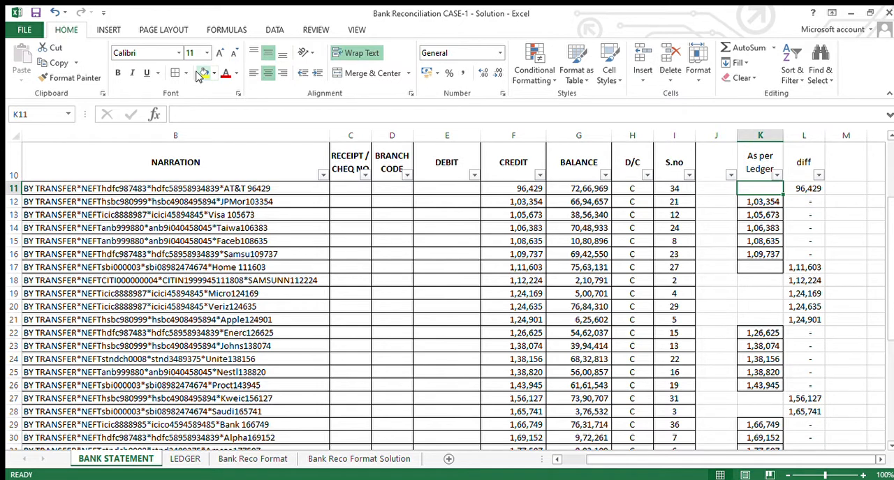
{"action": "key", "text": "Down"}
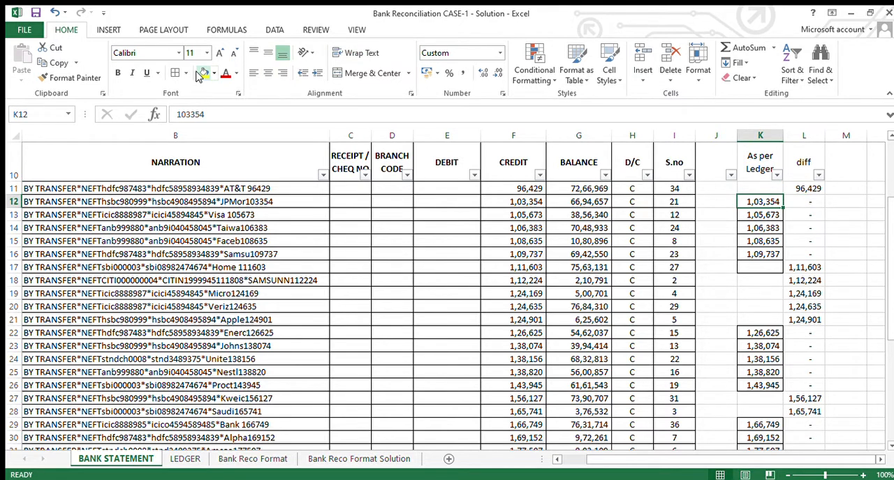
{"action": "key", "text": "Up"}
{"action": "key", "text": "Left"}
{"action": "key", "text": "Left"}
{"action": "key", "text": "Left"}
{"action": "key", "text": "Left"}
{"action": "key", "text": "Left"}
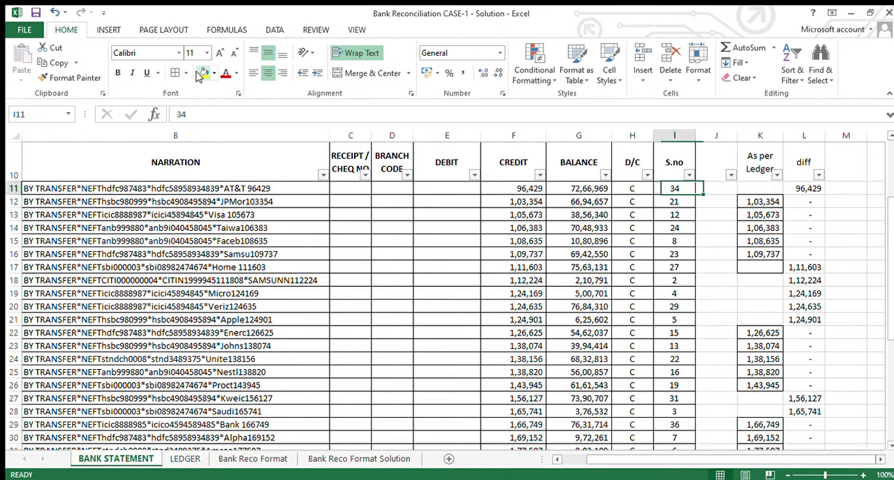
- Filter the diff column on the bank statement to leave out the zero differences
{"action": "key", "text": "Right"}
{"action": "key", "text": "Right"}
{"action": "key", "text": "Right"}
{"action": "key", "text": "Right"}
{"action": "key", "text": "Right"}
{"action": "key", "text": "Right"}
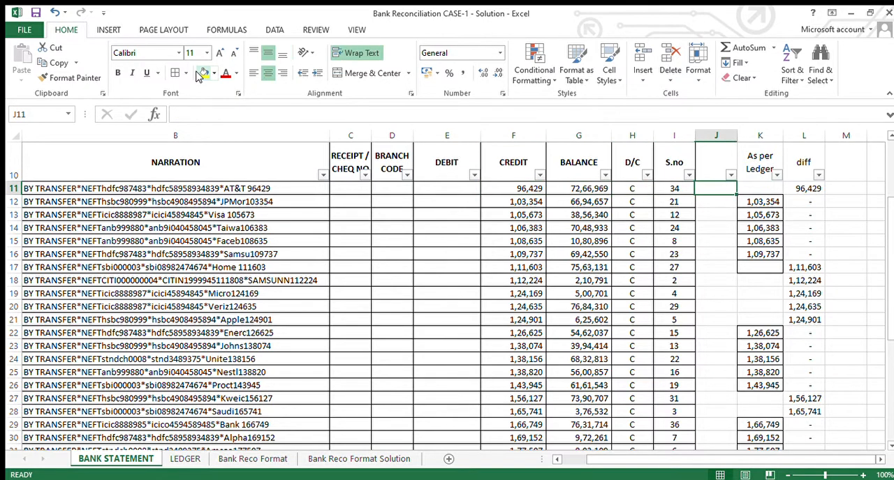
{"action": "key", "text": "Up"}
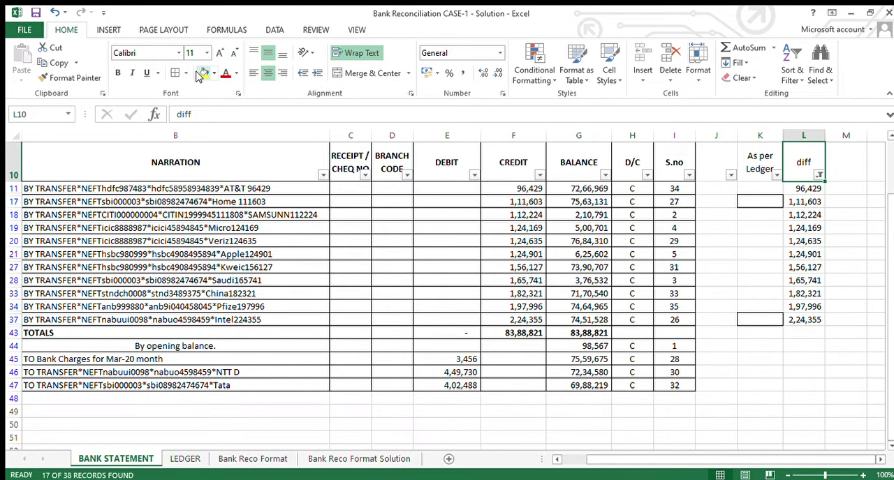
{"action": "key", "text": "Down"}
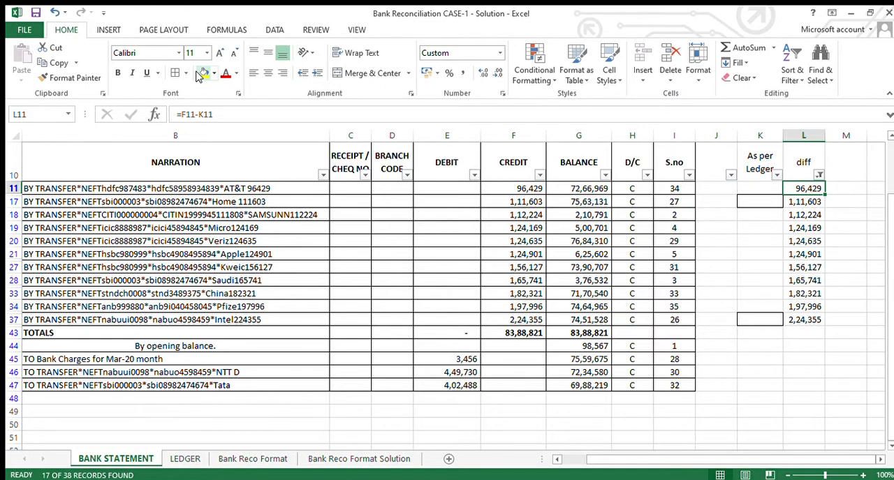
- Review the filtered unmatched rows and select their credit amounts in F11:F37 to check the total
{"action": "key", "text": "Left"}
{"action": "key", "text": "Left"}
{"action": "key", "text": "Home"}
{"action": "key", "text": "Right"}
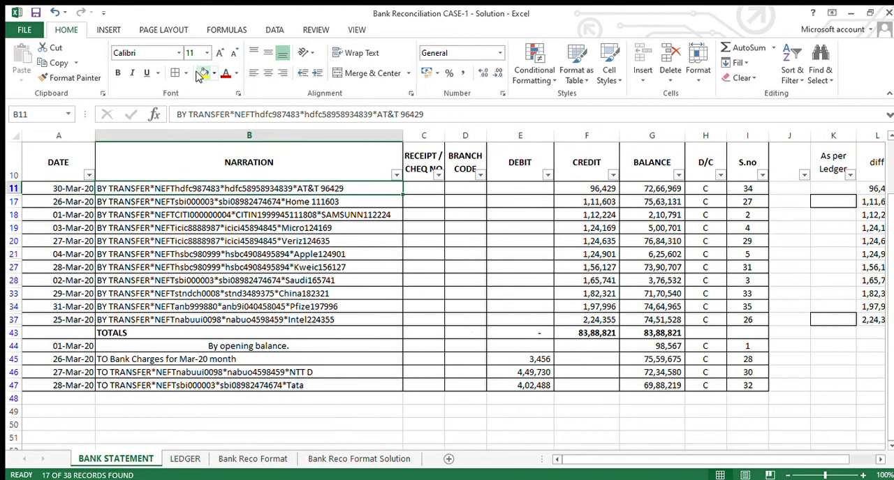
{"action": "key", "text": "Right"}
{"action": "key", "text": "Right"}
{"action": "key", "text": "Right"}
{"action": "key", "text": "Right"}
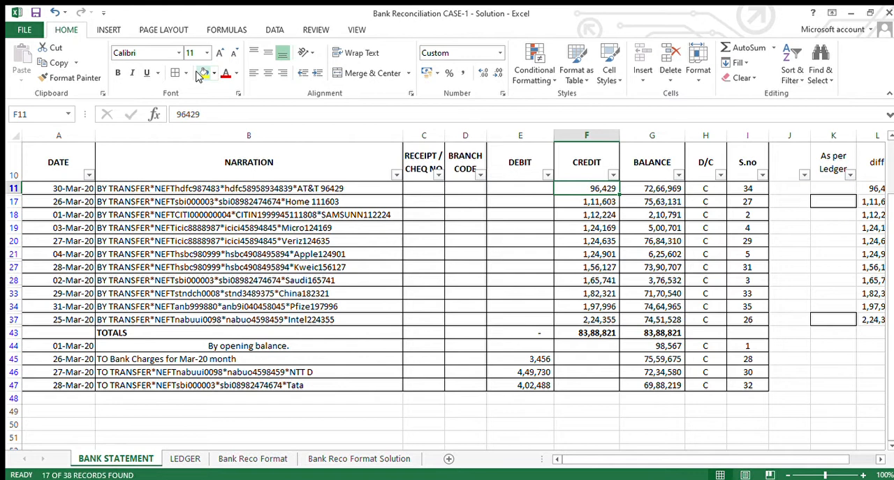
{"action": "key", "text": "shift+Down"}
{"action": "key", "text": "shift+Down"}
{"action": "key", "text": "shift+Down"}
{"action": "key", "text": "shift+Down"}
{"action": "key", "text": "shift+Down"}
{"action": "key", "text": "shift+Down"}
{"action": "key", "text": "shift+Down"}
{"action": "key", "text": "shift+Down"}
{"action": "key", "text": "shift+Down"}
{"action": "key", "text": "shift+Down"}
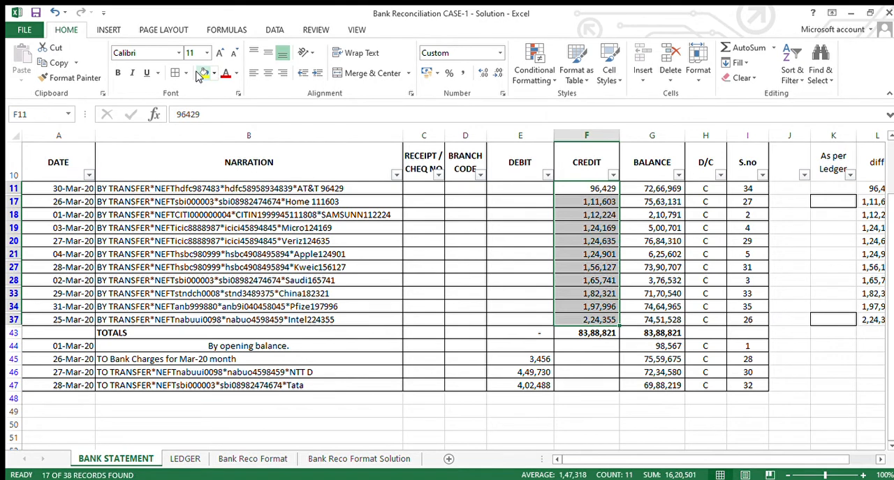
- Examine the dates, narrations and balances of the unmatched bank credits left by the filter
{"action": "key", "text": "Up"}
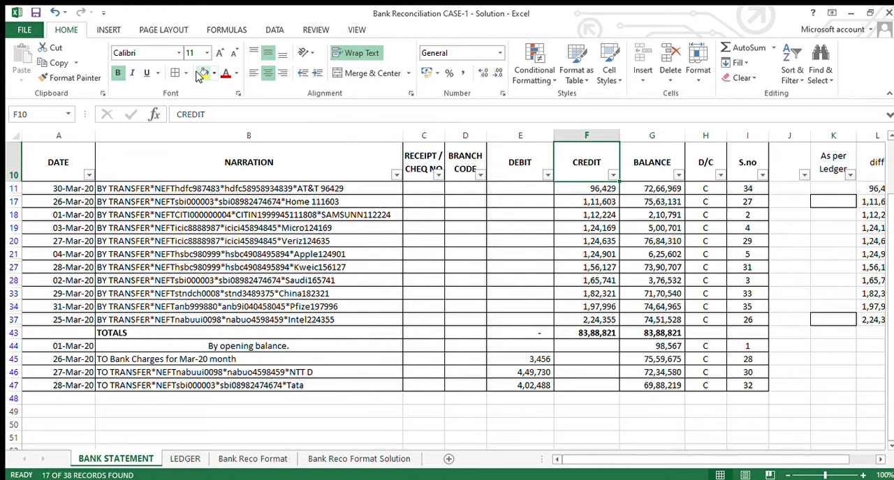
{"action": "key", "text": "Left"}
{"action": "key", "text": "Left"}
{"action": "key", "text": "Left"}
{"action": "key", "text": "Left"}
{"action": "key", "text": "Down"}
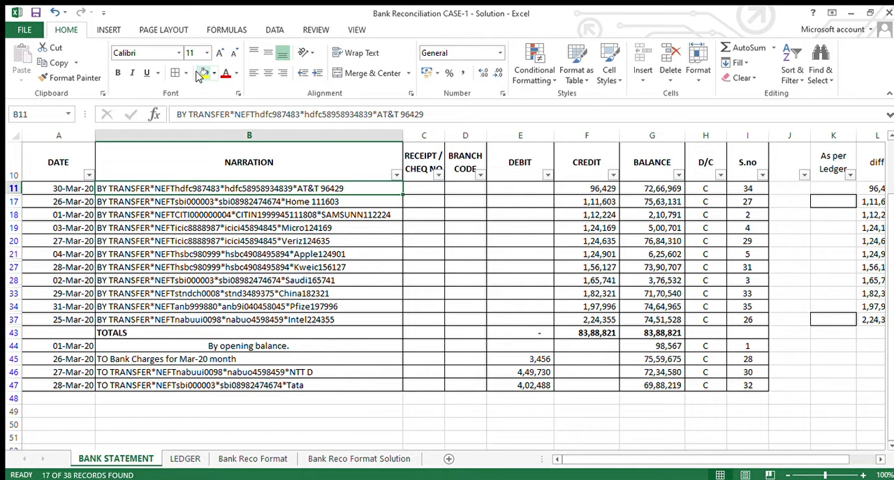
{"action": "key", "text": "Right"}
{"action": "key", "text": "Right"}
{"action": "key", "text": "Right"}
{"action": "key", "text": "Right"}
{"action": "key", "text": "Right"}
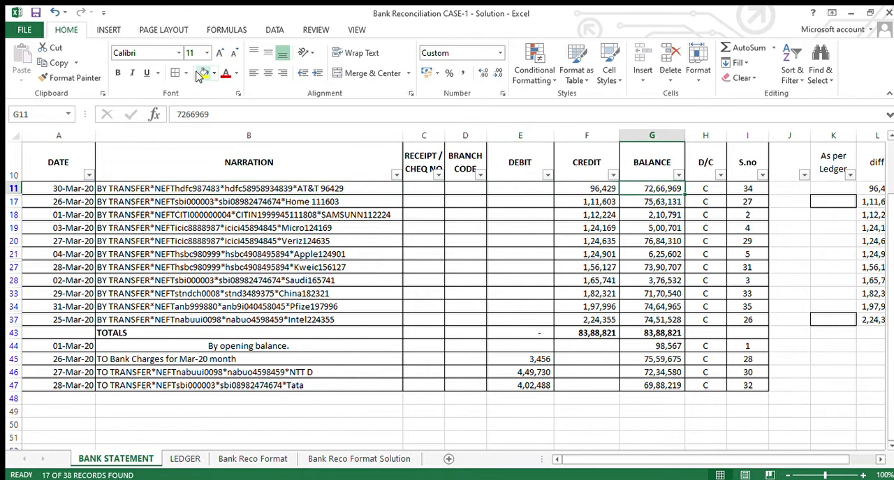
{"action": "key", "text": "Left"}
{"action": "key", "text": "Left"}
{"action": "key", "text": "Left"}
{"action": "key", "text": "Left"}
{"action": "key", "text": "Left"}
{"action": "key", "text": "Left"}
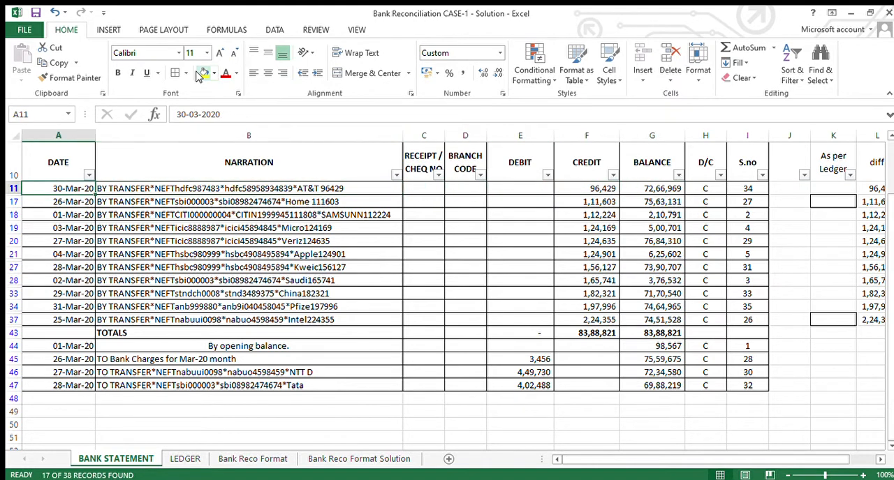
{"action": "key", "text": "Up"}
{"action": "key", "text": "Up"}
{"action": "key", "text": "Down"}
{"action": "key", "text": "Down"}
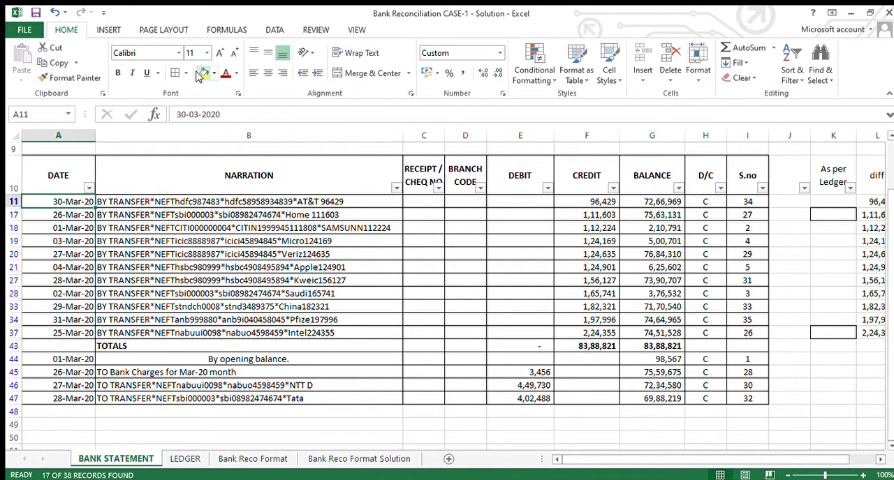
- Look at the "Cheques received but not posted" section on the Bank Reco Format sheet and return to the bank statement
{"action": "key", "text": "ctrl+Page_Down"}
{"action": "key", "text": "ctrl+Page_Down"}
{"action": "key", "text": "ctrl+Page_Down"}
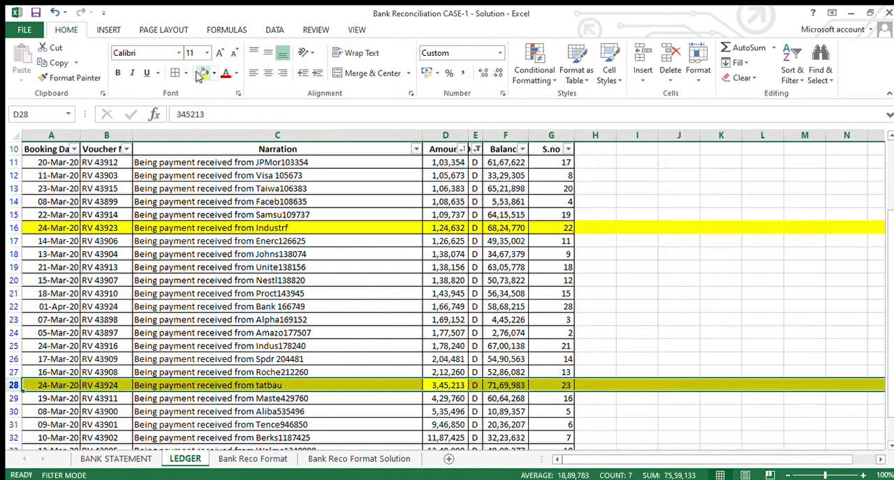
{"action": "key", "text": "ctrl+Page_Up"}
{"action": "key", "text": "Down"}
{"action": "key", "text": "Down"}
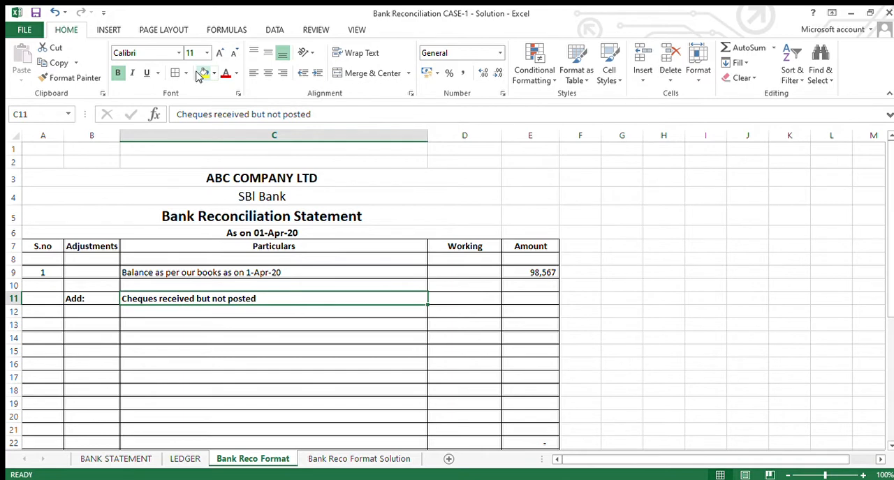
{"action": "key", "text": "ctrl+Page_Up"}
{"action": "key", "text": "ctrl+Page_Up"}
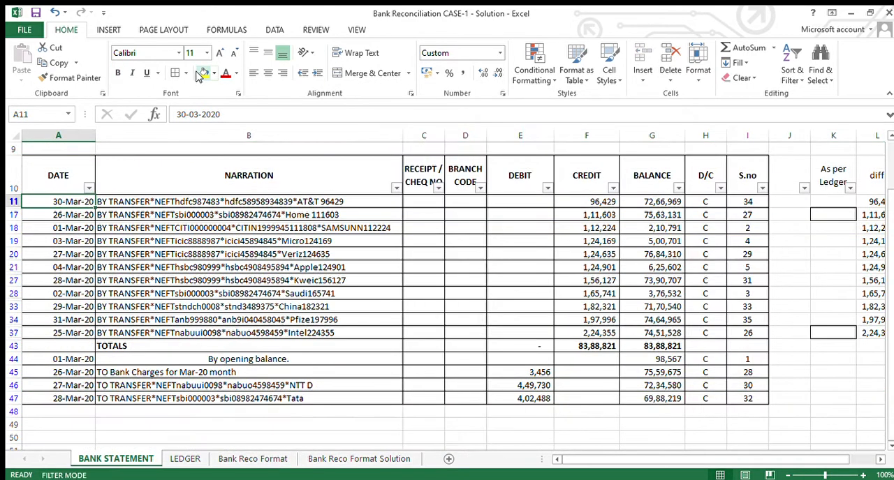
- Copy the dates and narrations of the filtered unmatched credits in A11:B37 to Bank Reco Format, starting at B12
{"action": "key", "text": "Right"}
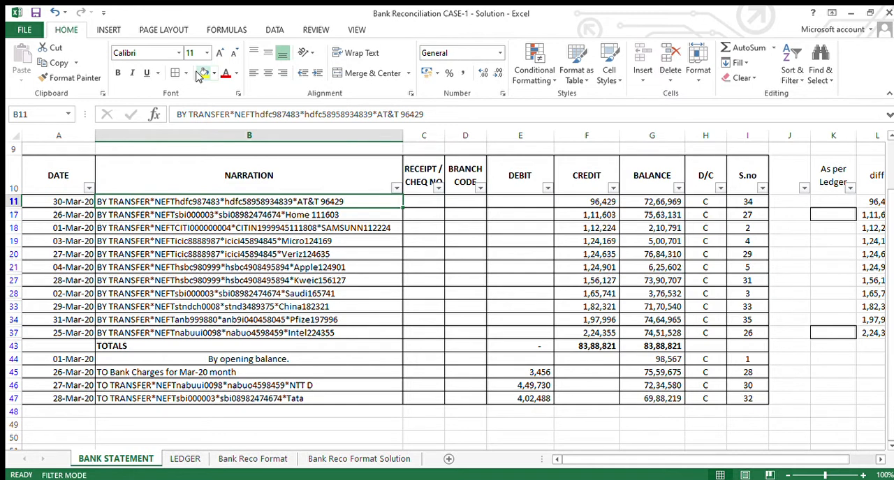
{"action": "key", "text": "Left"}
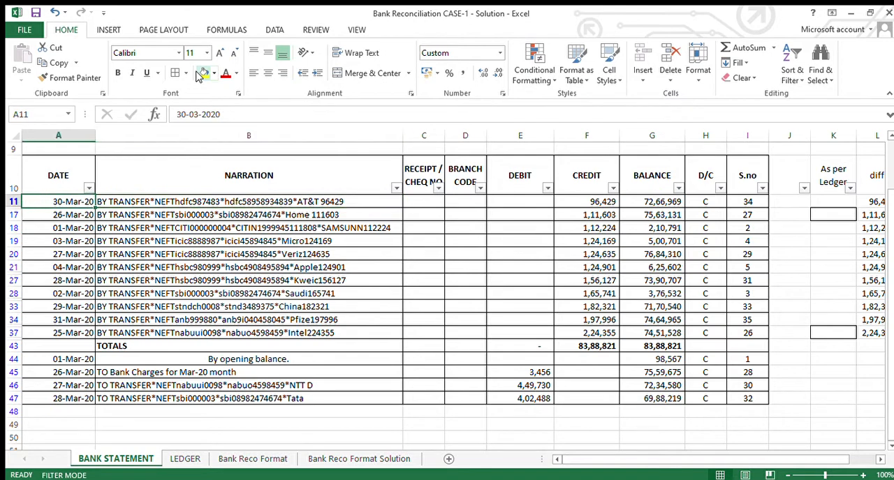
{"action": "key", "text": "ctrl+shift+Down"}
{"action": "key", "text": "shift+Right"}
{"action": "key", "text": "ctrl+c"}
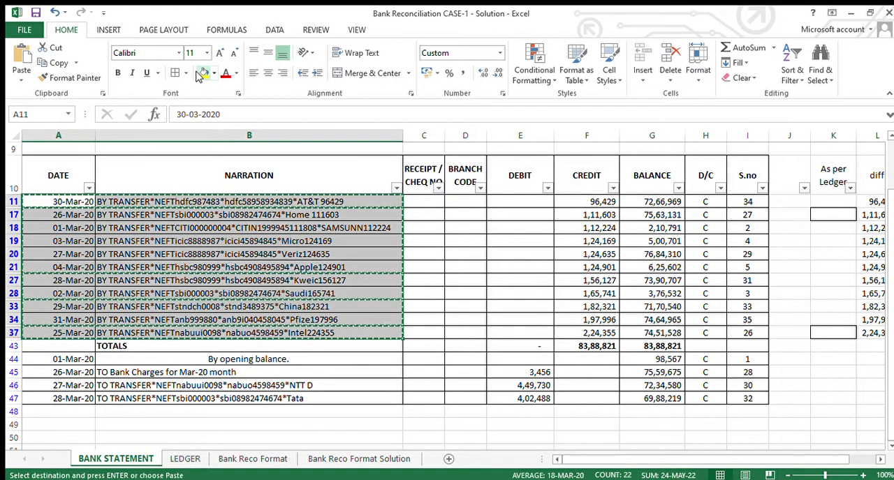
{"action": "key", "text": "ctrl+Page_Down"}
{"action": "key", "text": "ctrl+Page_Down"}
{"action": "key", "text": "Left"}
{"action": "key", "text": "Down"}
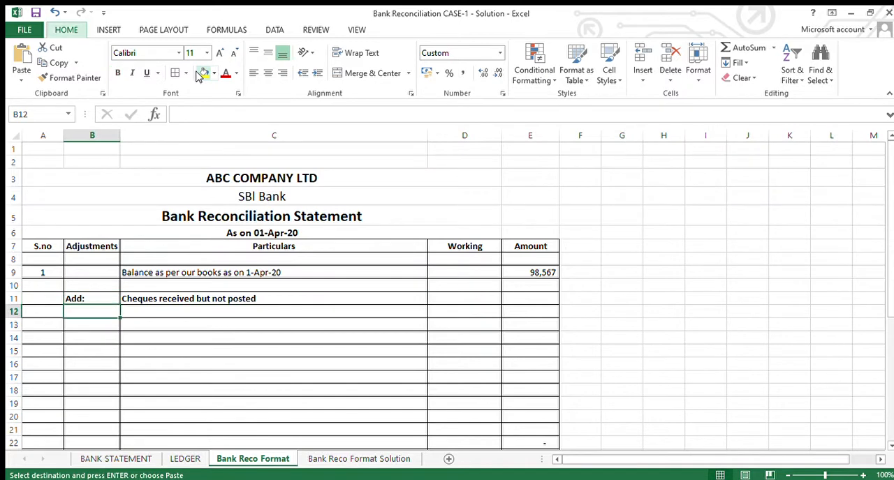
{"action": "key", "text": "ctrl+v"}
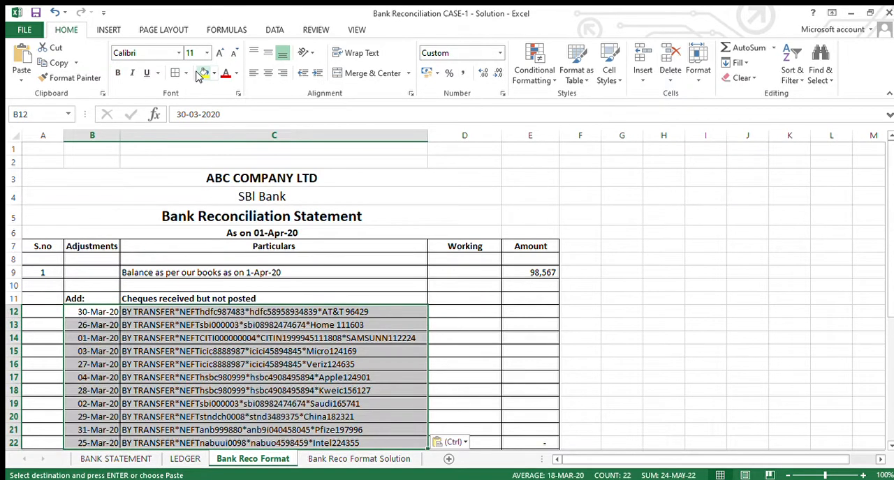
- Copy the filtered credit amounts in F11:F37 of the bank statement to the Working column of Bank Reco Format, starting at D12
{"action": "key", "text": "ctrl+Page_Up"}
{"action": "key", "text": "ctrl+Page_Up"}
{"action": "key", "text": "Right"}
{"action": "key", "text": "Right"}
{"action": "key", "text": "Right"}
{"action": "key", "text": "Right"}
{"action": "key", "text": "Right"}
{"action": "key", "text": "Right"}
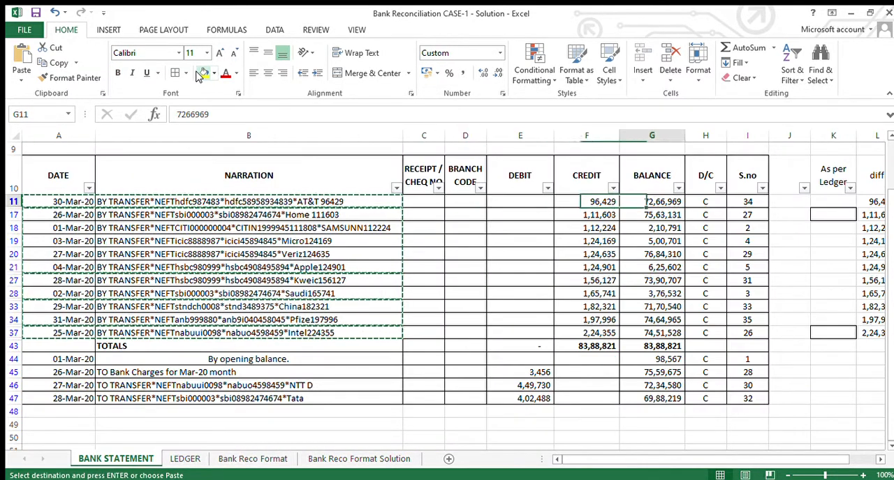
{"action": "key", "text": "Left"}
{"action": "key", "text": "ctrl+shift+Down"}
{"action": "key", "text": "ctrl+c"}
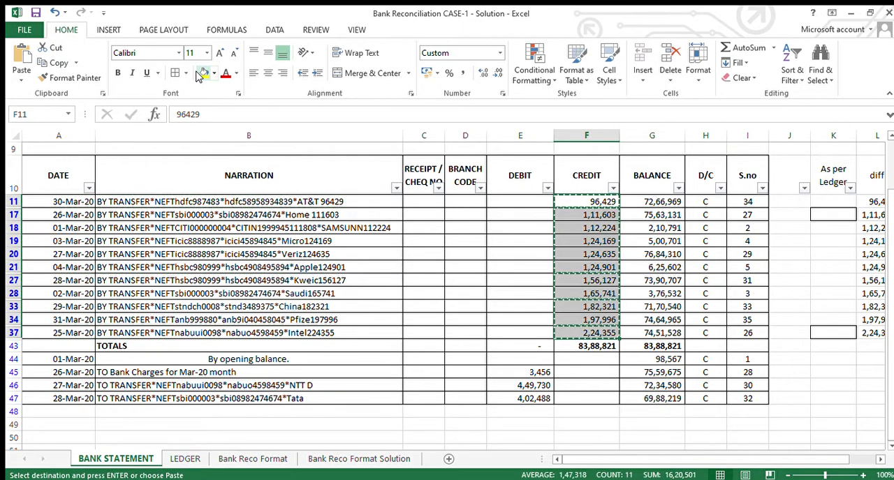
{"action": "key", "text": "ctrl+Page_Down"}
{"action": "key", "text": "ctrl+Page_Down"}
{"action": "key", "text": "Right"}
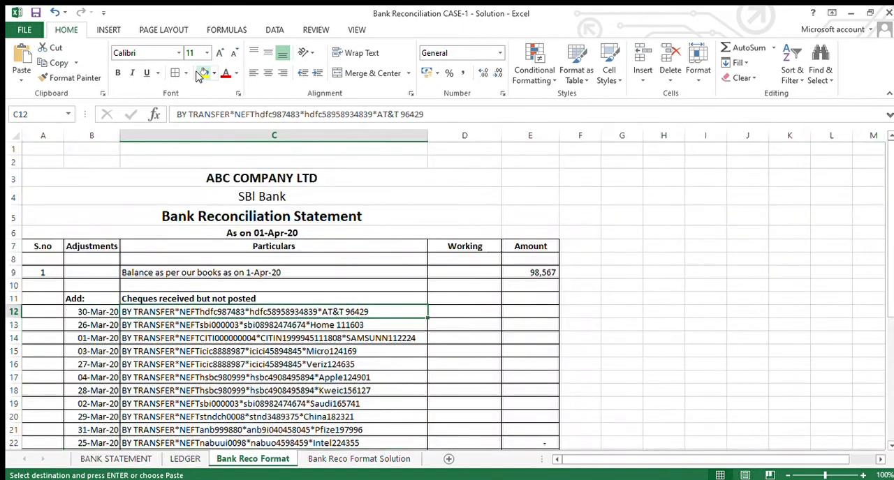
{"action": "key", "text": "Right"}
{"action": "key", "text": "ctrl+v"}
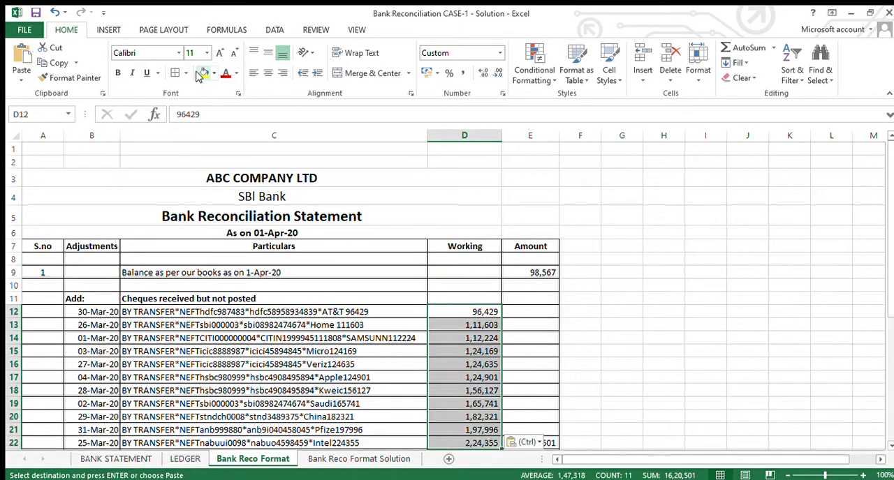
- Check the sum formula in E22 against the pasted amounts in the Working column
{"action": "key", "text": "Left"}
{"action": "key", "text": "Right"}
{"action": "key", "text": "ctrl+Down"}
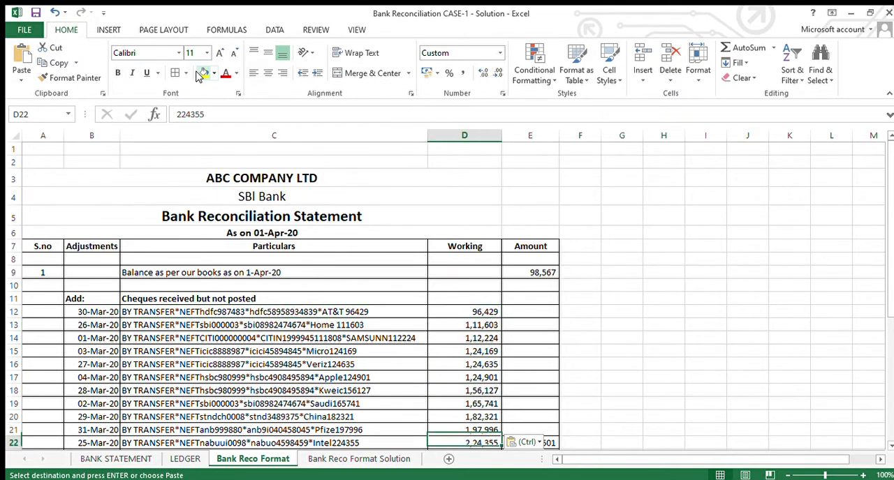
{"action": "key", "text": "Right"}
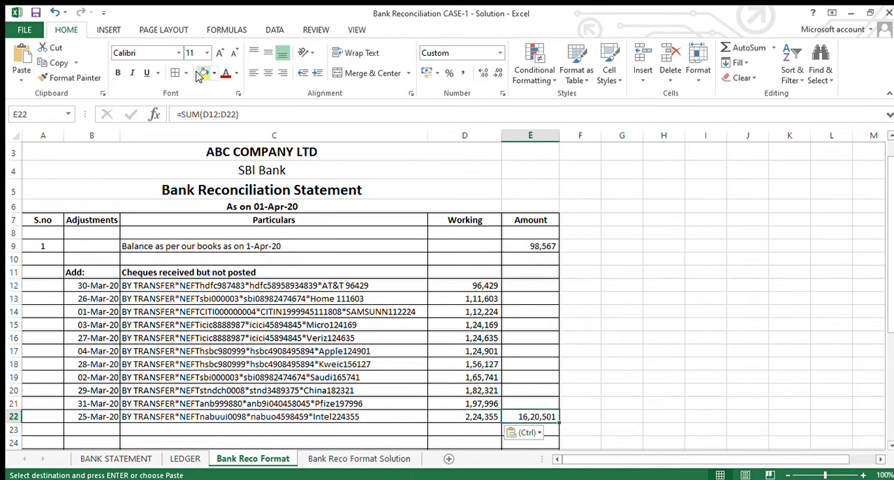
{"action": "key", "text": "Left"}
{"action": "key", "text": "Right"}
{"action": "key", "text": "Left"}
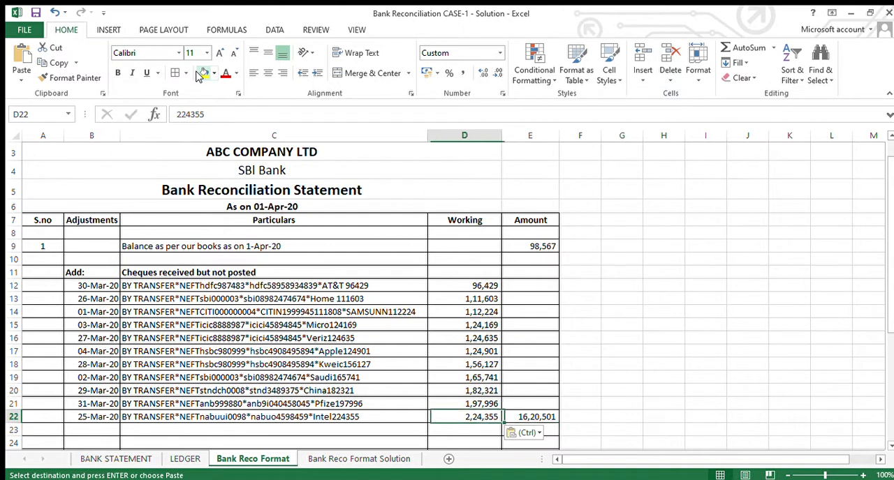
{"action": "key", "text": "Up"}
{"action": "key", "text": "Down"}
- Clear the pending copy selection on the BANK STATEMENT sheet and return to Bank Reco Format
{"action": "key", "text": "ctrl+Page_Up"}
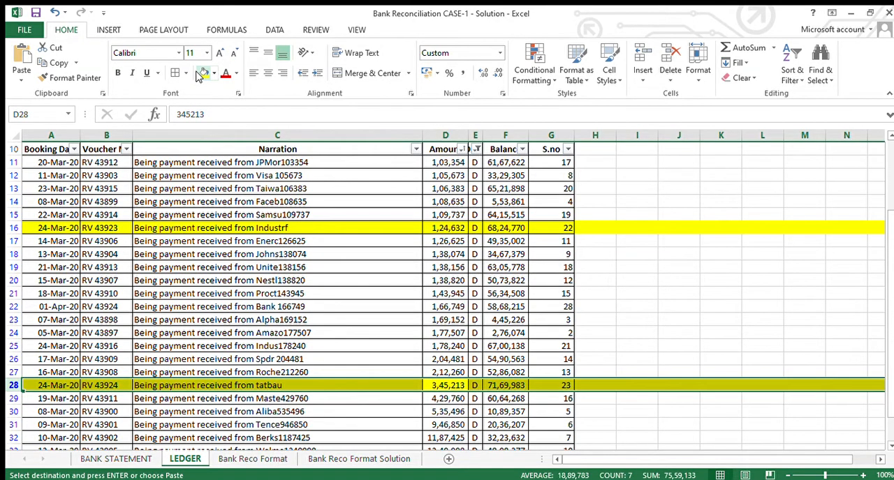
{"action": "key", "text": "ctrl+Page_Up"}
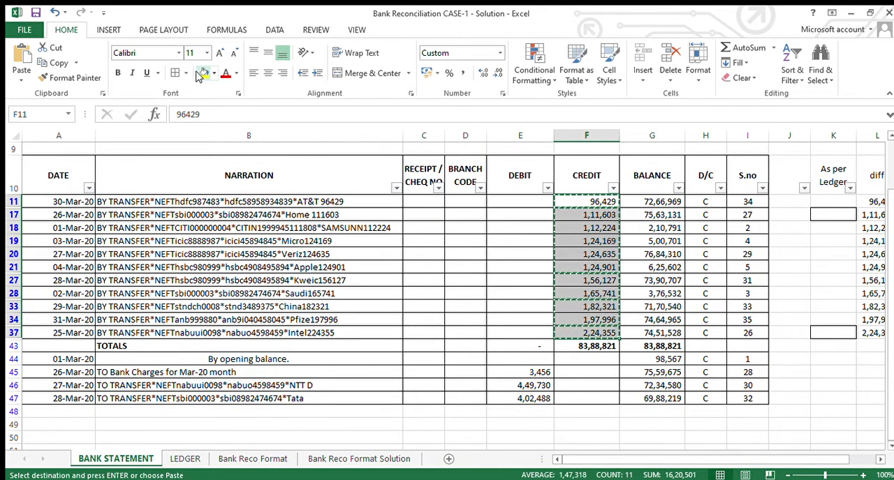
{"action": "key", "text": "Escape"}
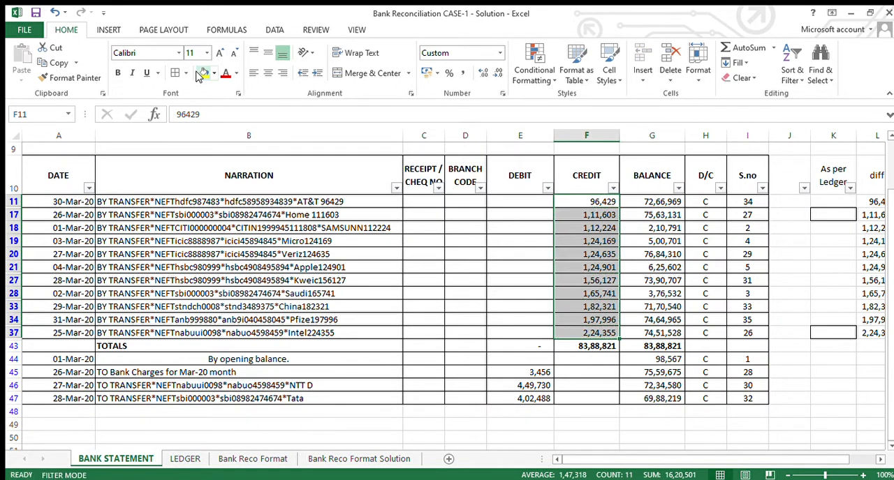
{"action": "key", "text": "ctrl+Page_Down"}
{"action": "key", "text": "ctrl+Page_Down"}
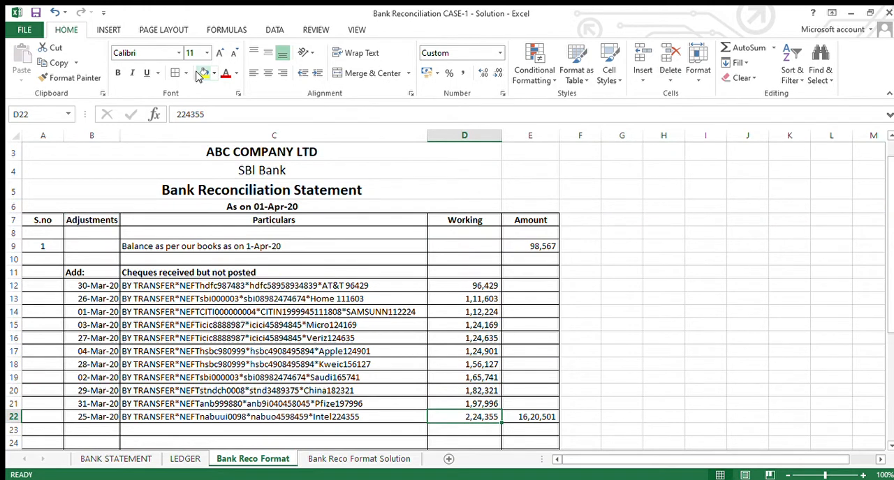
- Check the formula in E9 behind the balance as per the books on 1-Apr-20
{"action": "scroll", "coordinate": [197, 75], "scroll_direction": "down", "scroll_amount": 6}
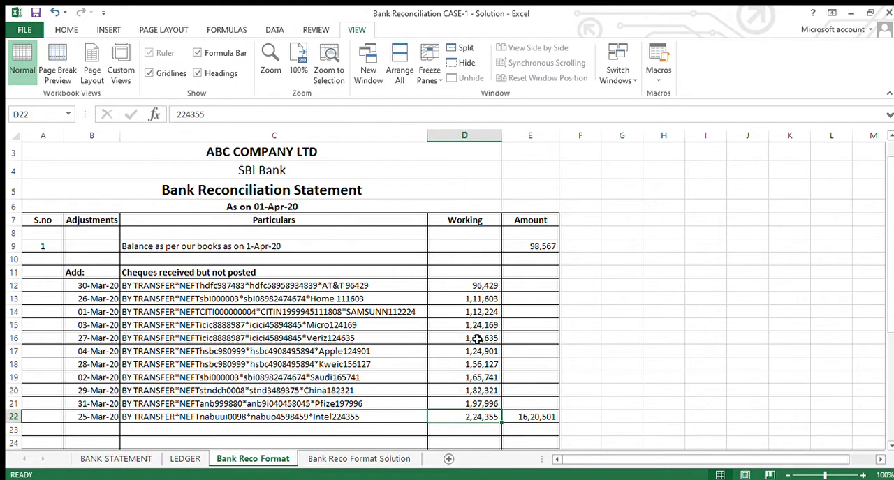
{"action": "left_click", "coordinate": [307, 246]}
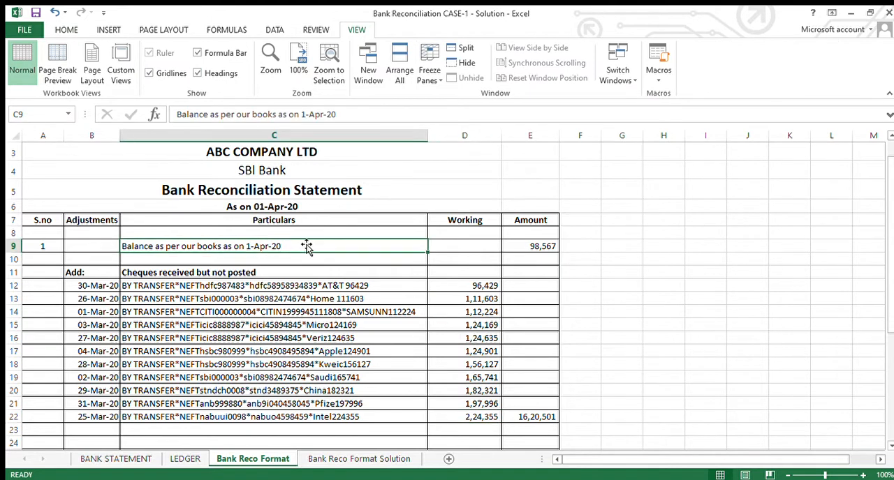
{"action": "double_click", "coordinate": [307, 246]}
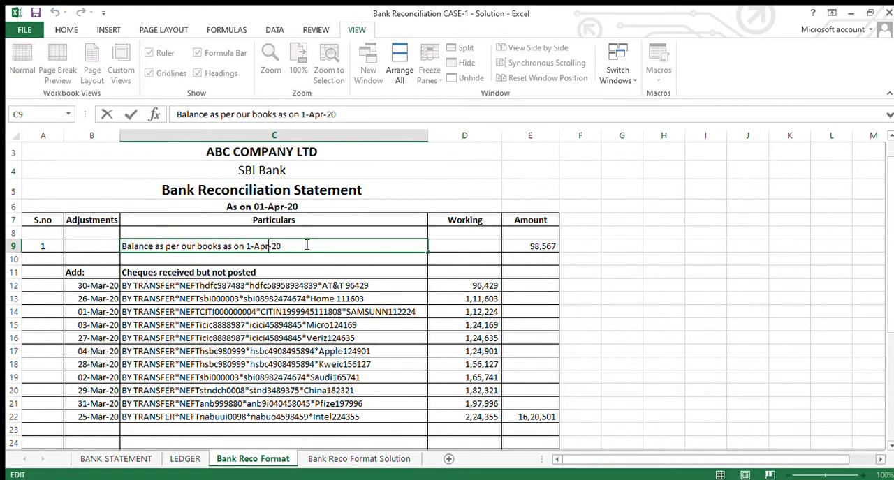
{"action": "key", "text": "Tab"}
{"action": "key", "text": "Tab"}
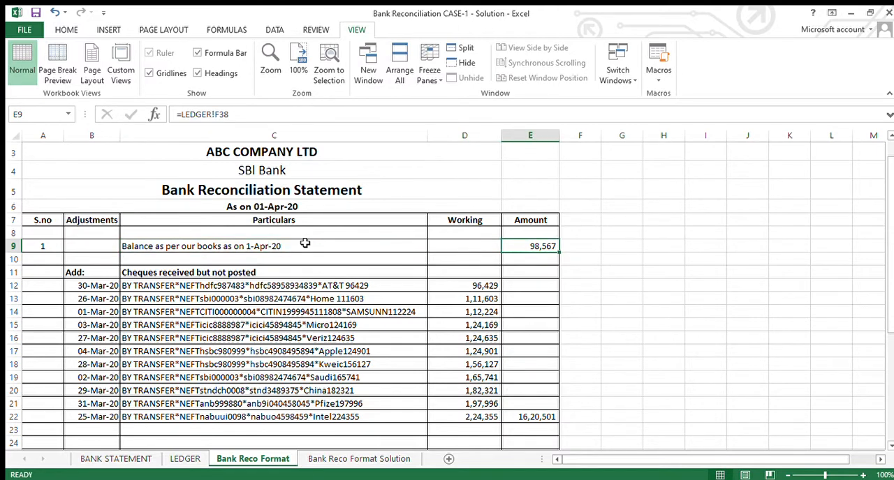
- Clear the filter on the LEDGER sheet's table and sort its entries by S.no in ascending order
{"action": "key", "text": "ctrl+Page_Up"}
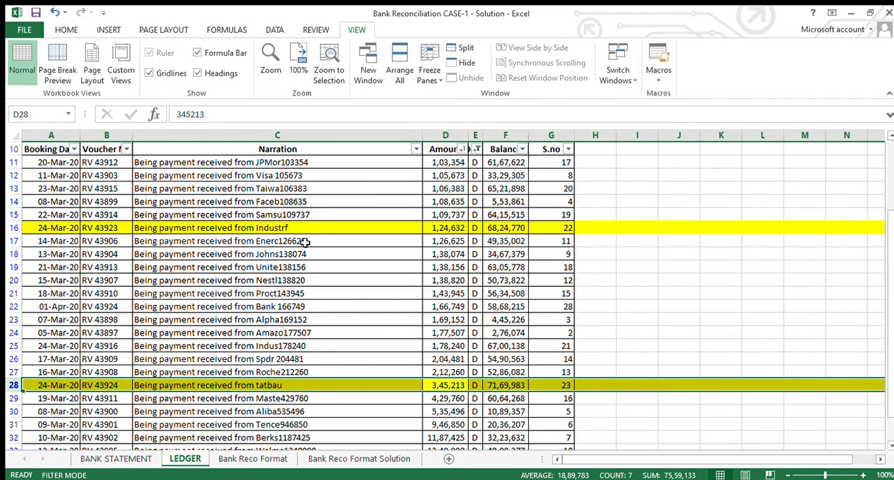
{"action": "key", "text": "Down"}
{"action": "key", "text": "Down"}
{"action": "key", "text": "Down"}
{"action": "key", "text": "Down"}
{"action": "key", "text": "Down"}
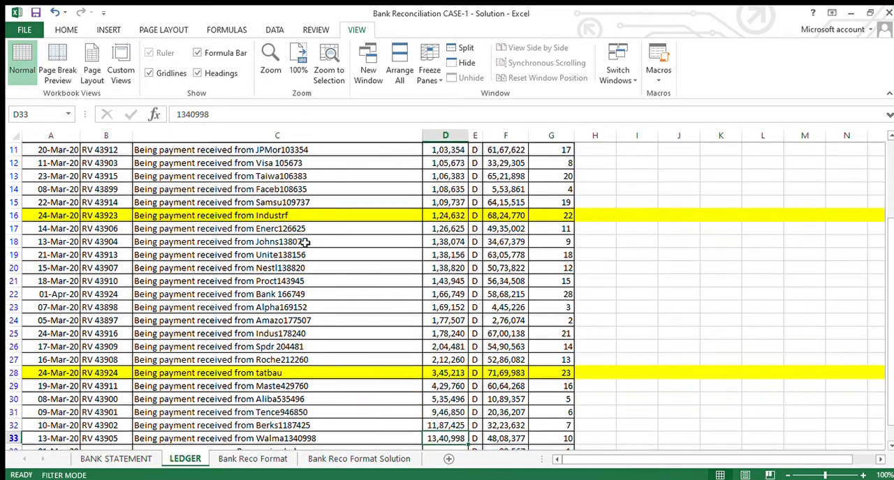
{"action": "key", "text": "ctrl+Down"}
{"action": "key", "text": "Right"}
{"action": "key", "text": "ctrl+Up"}
{"action": "key", "text": "ctrl+Up"}
{"action": "key", "text": "Right"}
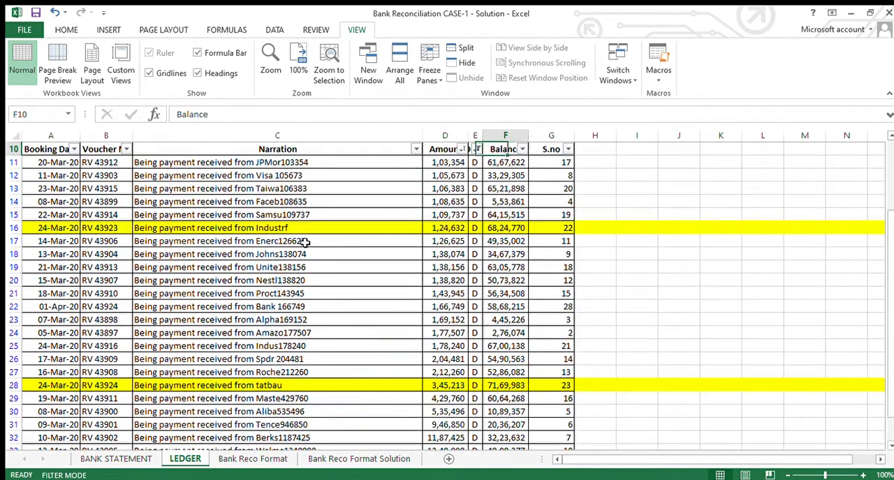
{"action": "key", "text": "Right"}
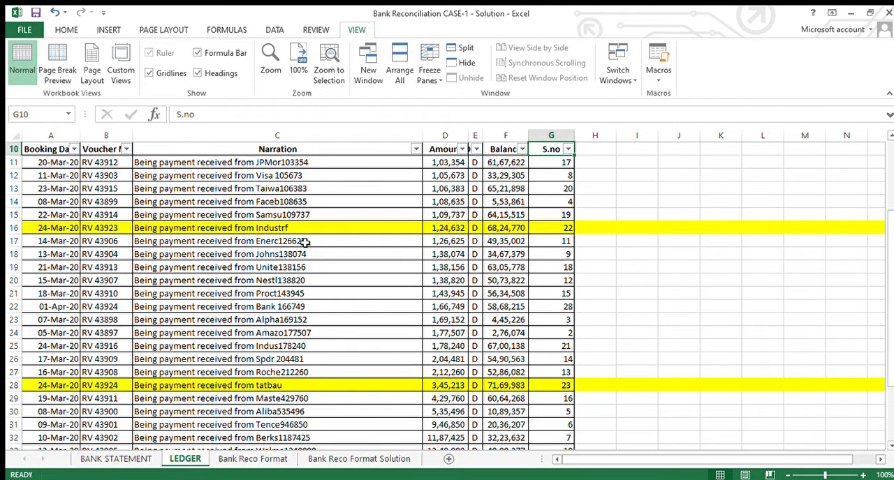
{"action": "key", "text": "alt+Down"}
- Copy the closing balance in F38 of the LEDGER sheet into E9 of Bank Reco Format
{"action": "key", "text": "Left"}
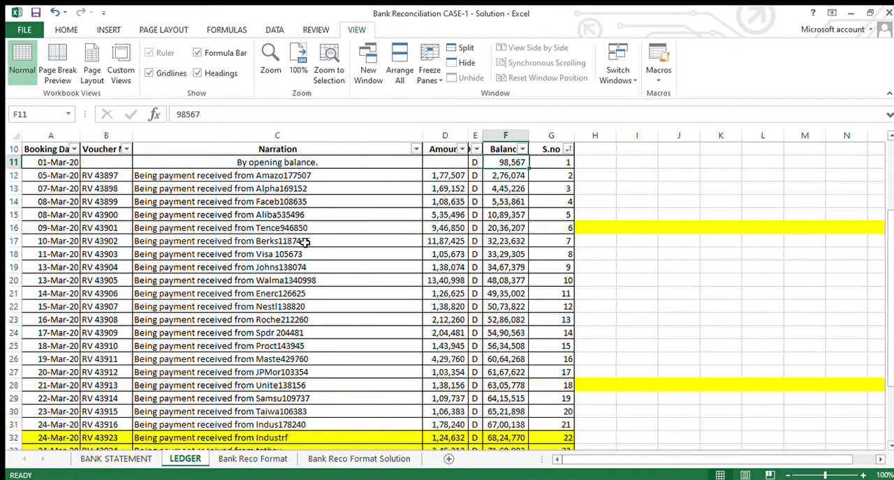
{"action": "key", "text": "ctrl+Down"}
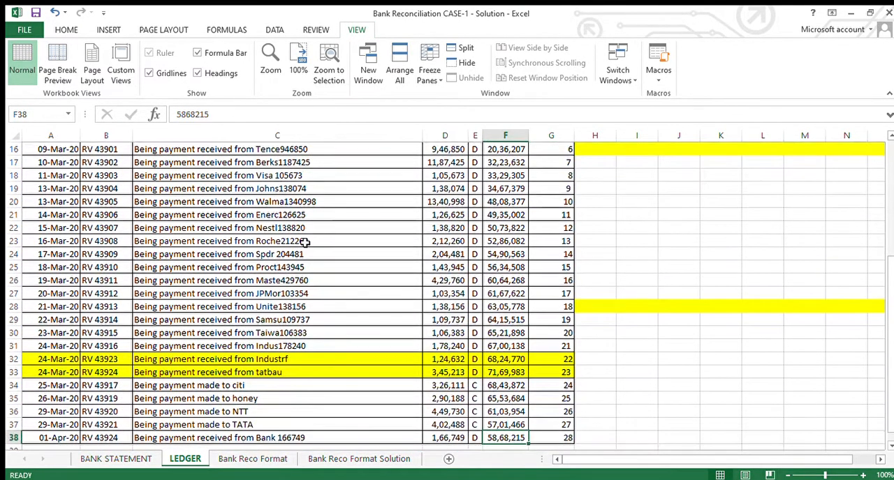
{"action": "key", "text": "ctrl+c"}
{"action": "key", "text": "ctrl+Page_Down"}
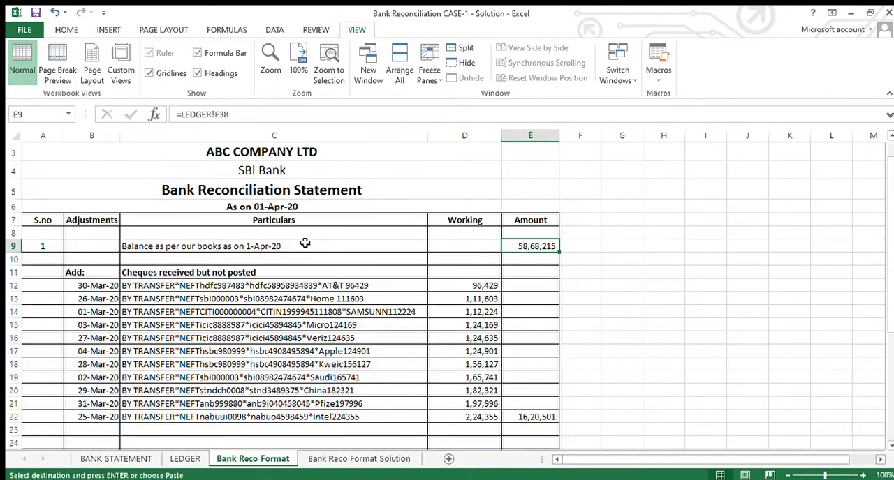
{"action": "key", "text": "ctrl+v"}
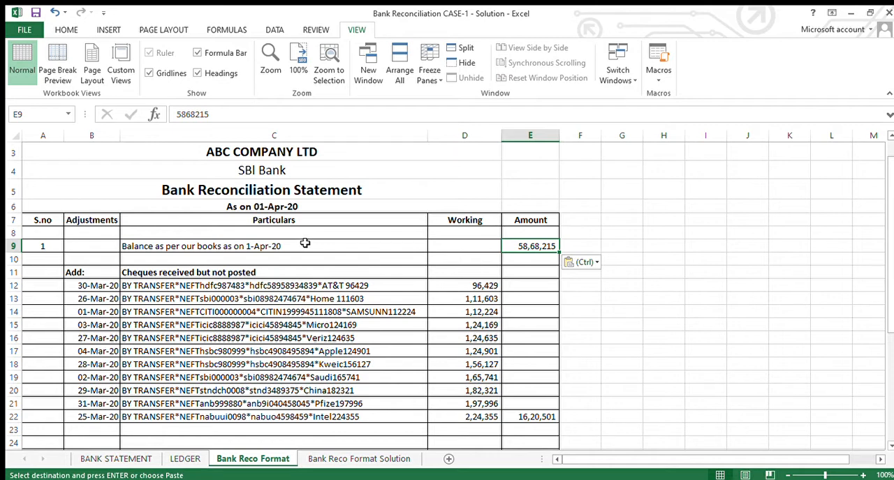
- Review the Amount column of Bank Reco Format from the book balance down to the direct debit section in row 34
{"action": "key", "text": "Down"}
{"action": "key", "text": "Down"}
{"action": "key", "text": "Down"}
{"action": "key", "text": "Down"}
{"action": "key", "text": "Down"}
{"action": "key", "text": "Down"}
{"action": "key", "text": "Down"}
{"action": "key", "text": "Down"}
{"action": "key", "text": "Down"}
{"action": "key", "text": "Down"}
{"action": "key", "text": "Down"}
{"action": "key", "text": "Down"}
{"action": "key", "text": "Down"}
{"action": "key", "text": "Down"}
{"action": "key", "text": "Down"}
{"action": "key", "text": "Down"}
{"action": "key", "text": "Down"}
{"action": "key", "text": "Down"}
{"action": "key", "text": "Down"}
{"action": "key", "text": "Down"}
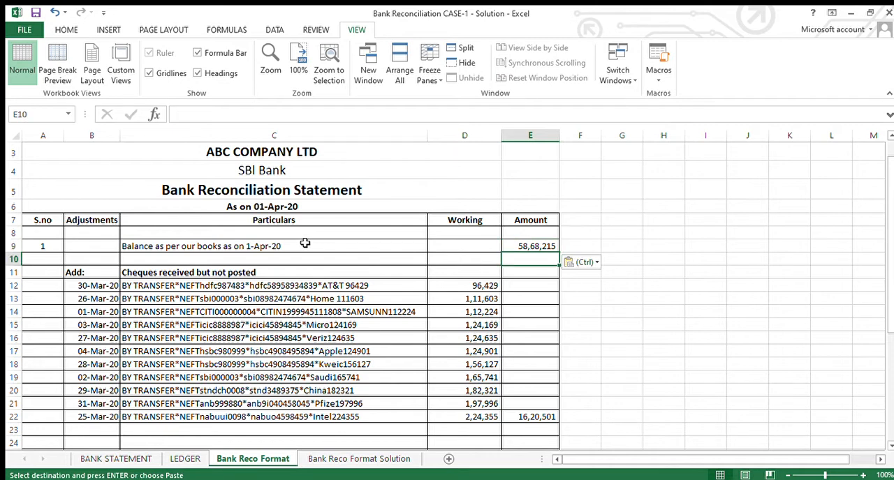
{"action": "key", "text": "Down"}
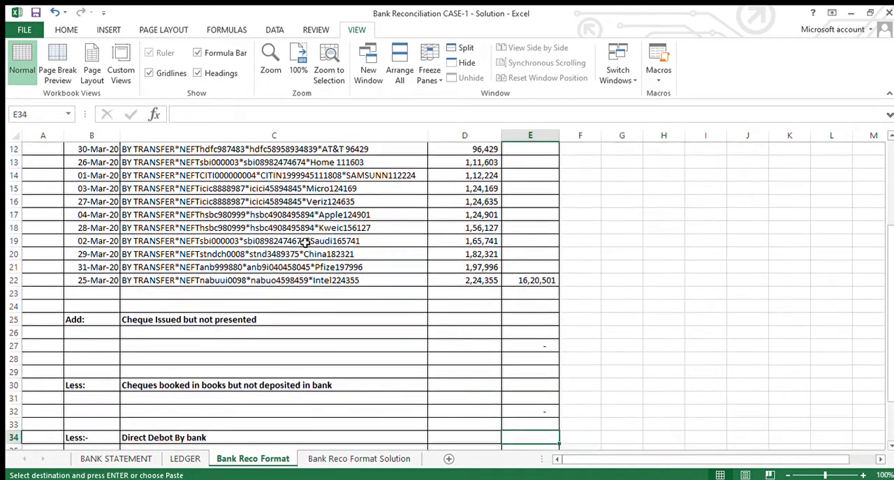
{"action": "key", "text": "Up"}
{"action": "key", "text": "Up"}
{"action": "key", "text": "Up"}
{"action": "key", "text": "Up"}
{"action": "key", "text": "Up"}
{"action": "key", "text": "Up"}
{"action": "key", "text": "Up"}
{"action": "key", "text": "Up"}
{"action": "key", "text": "Up"}
{"action": "key", "text": "Up"}
{"action": "key", "text": "Up"}
{"action": "key", "text": "Up"}
{"action": "key", "text": "Up"}
{"action": "key", "text": "Up"}
{"action": "key", "text": "Up"}
{"action": "key", "text": "Up"}
{"action": "key", "text": "Up"}
{"action": "key", "text": "Up"}
{"action": "key", "text": "Up"}
{"action": "key", "text": "Up"}
{"action": "key", "text": "Up"}
{"action": "key", "text": "Up"}
{"action": "key", "text": "Up"}
{"action": "key", "text": "Up"}
{"action": "key", "text": "Up"}
{"action": "key", "text": "Up"}
{"action": "key", "text": "Up"}
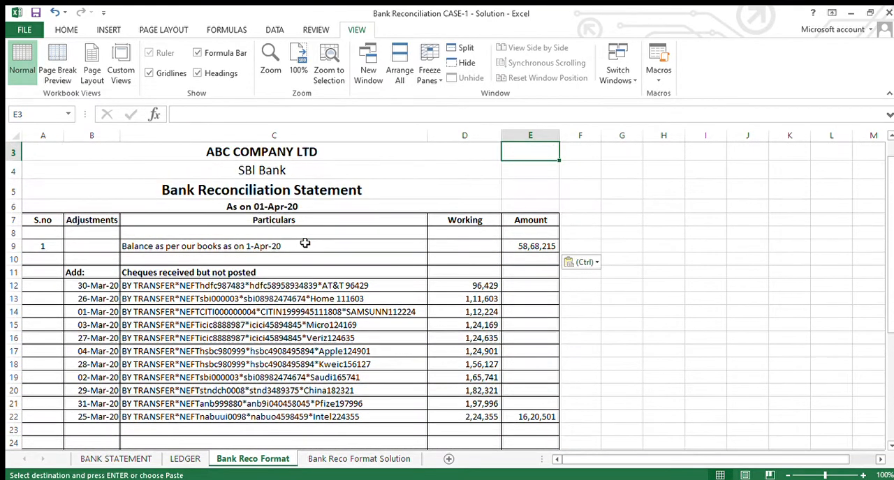
{"action": "key", "text": "Down"}
{"action": "key", "text": "Down"}
{"action": "key", "text": "Down"}
{"action": "key", "text": "Down"}
{"action": "key", "text": "Down"}
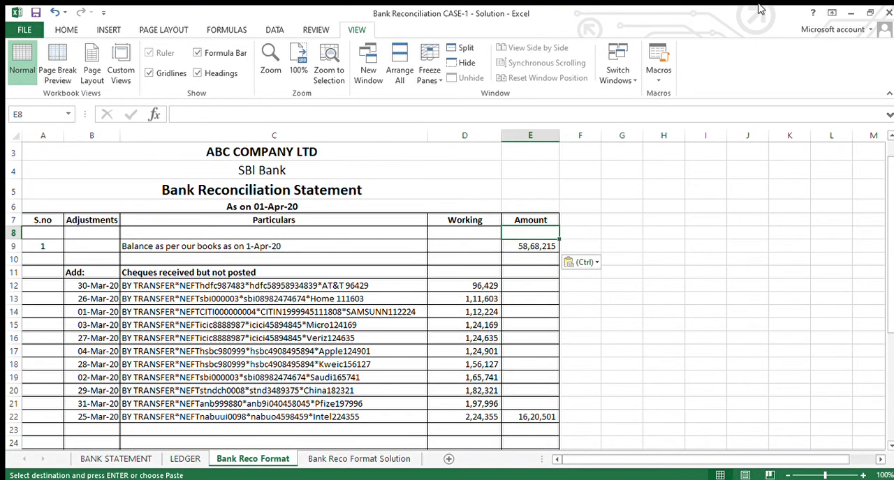